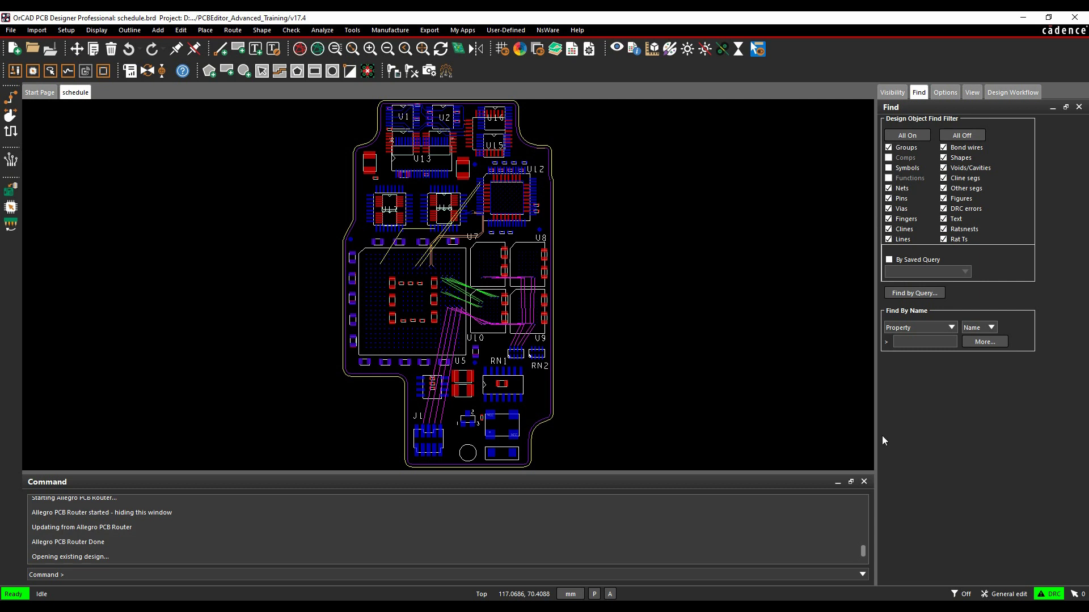
# Start Edit > Net Schedule and pick J1.1 as the starting pin of DDR3_A0.
pyautogui.scroll(2, 429, 438)
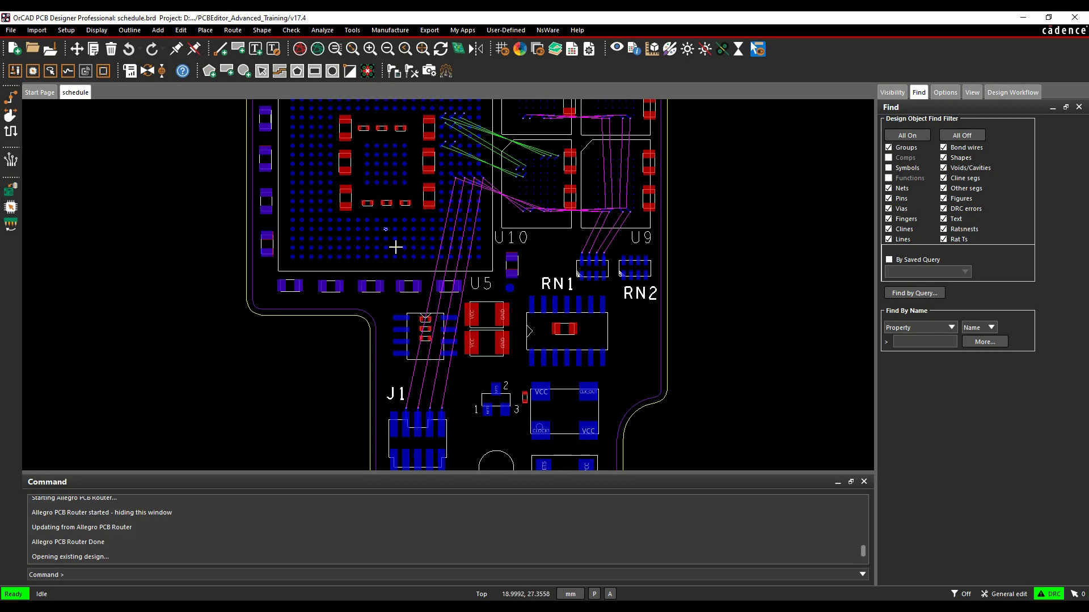
pyautogui.moveTo(509, 273); pyautogui.dragTo(482, 320, button='middle')
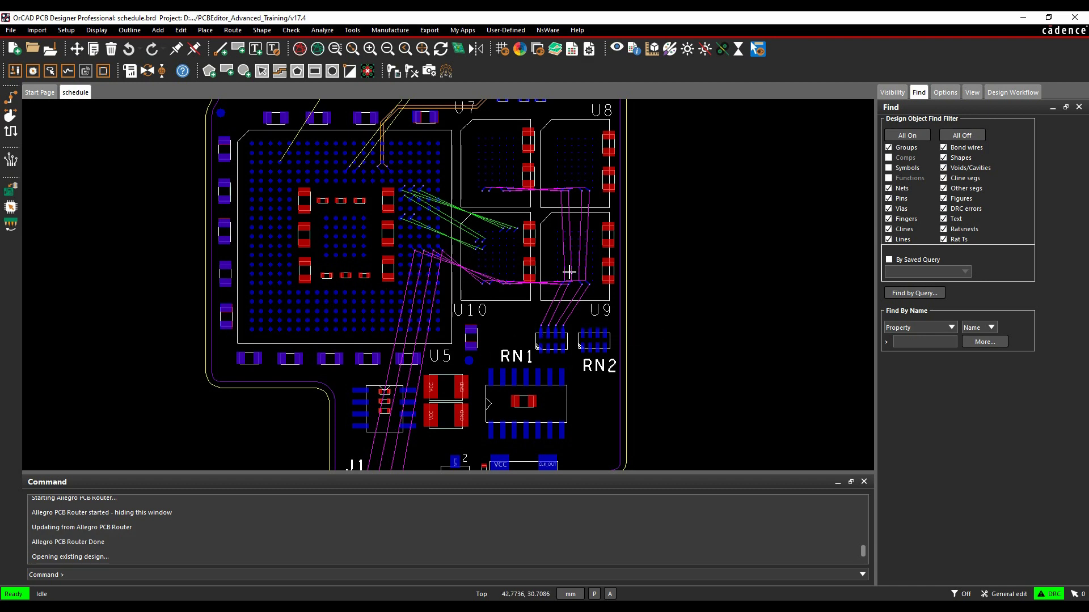
pyautogui.moveTo(600, 268)
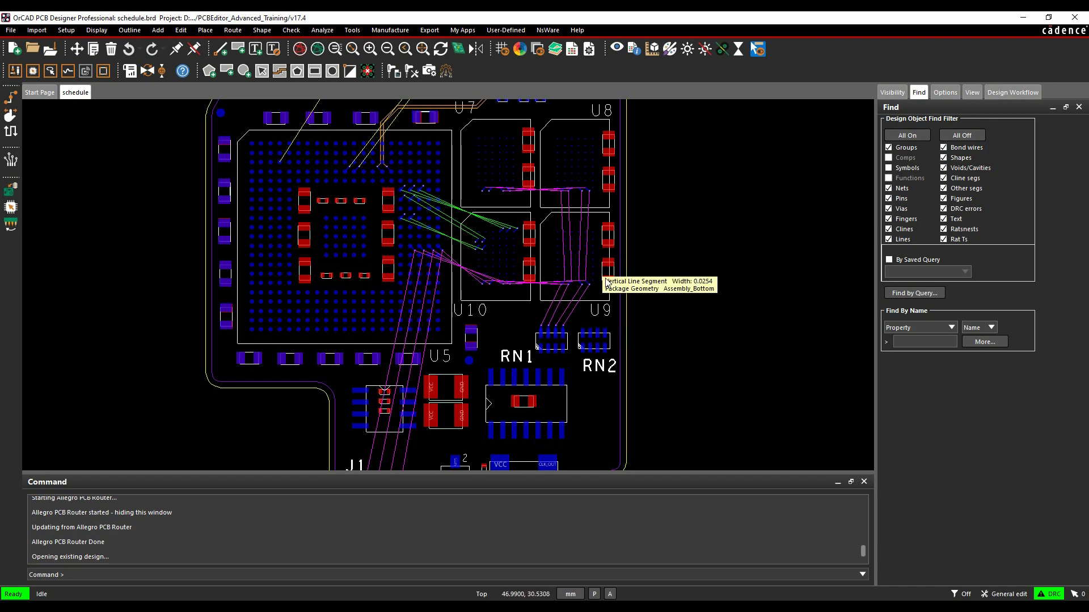
pyautogui.click(180, 30)
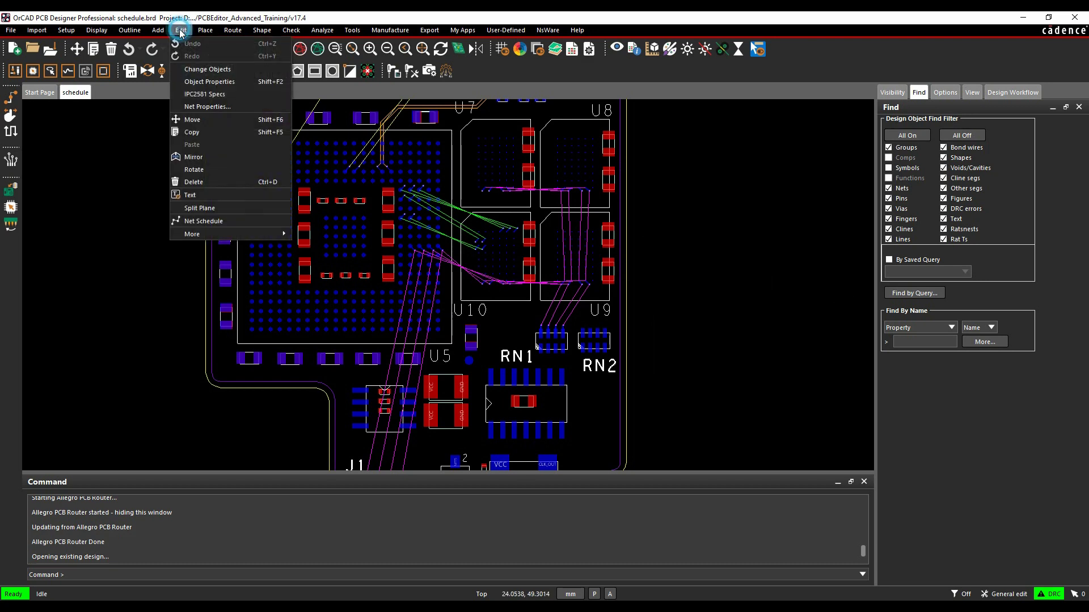
pyautogui.click(195, 221)
pyautogui.press('Down')
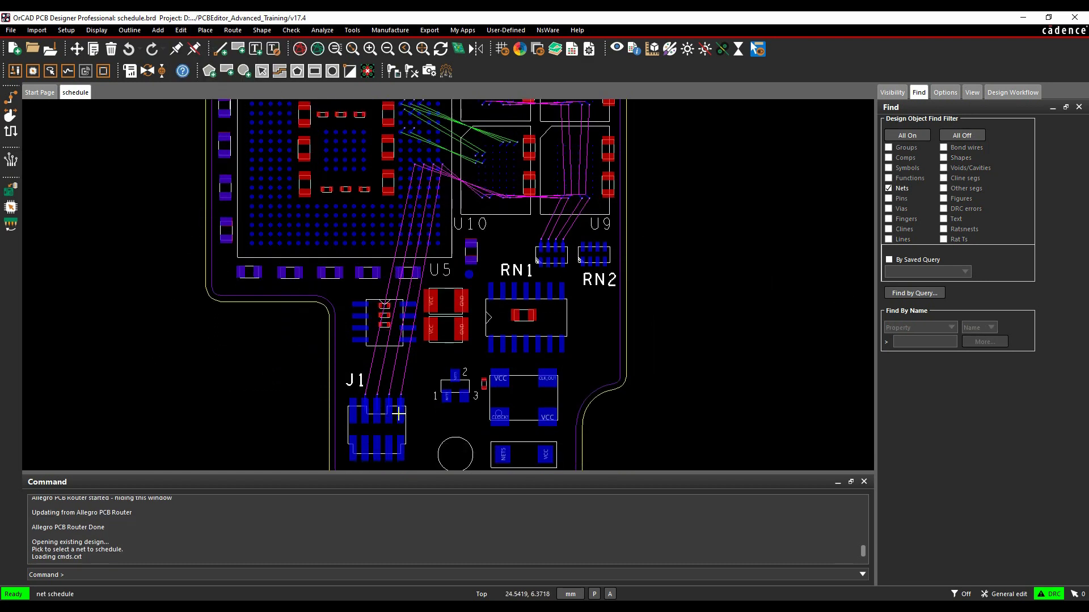
pyautogui.click(399, 414)
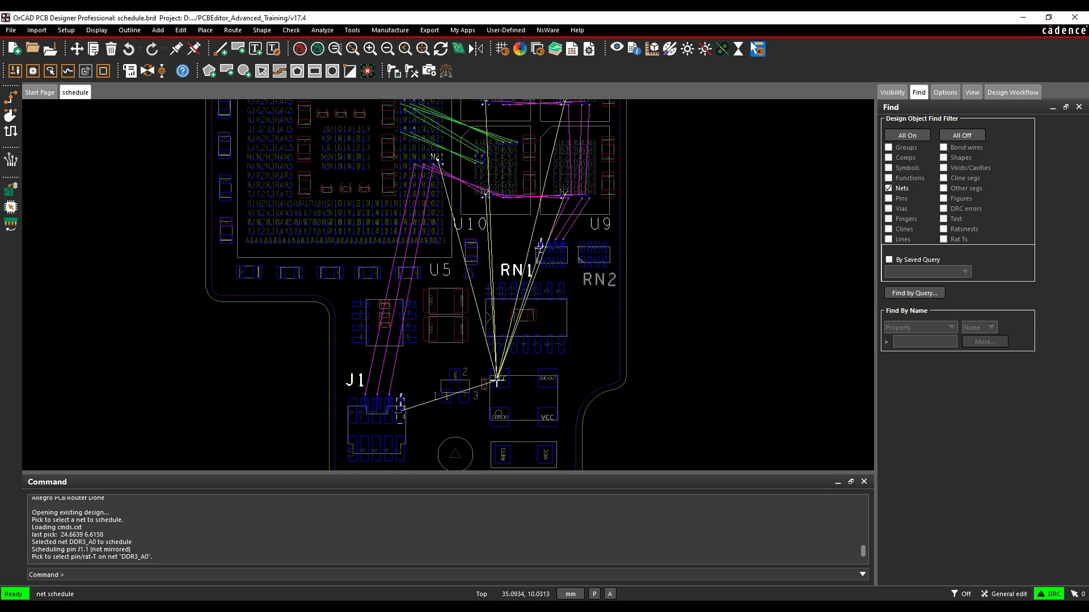
pyautogui.moveTo(497, 381); pyautogui.dragTo(437, 401, button='middle')
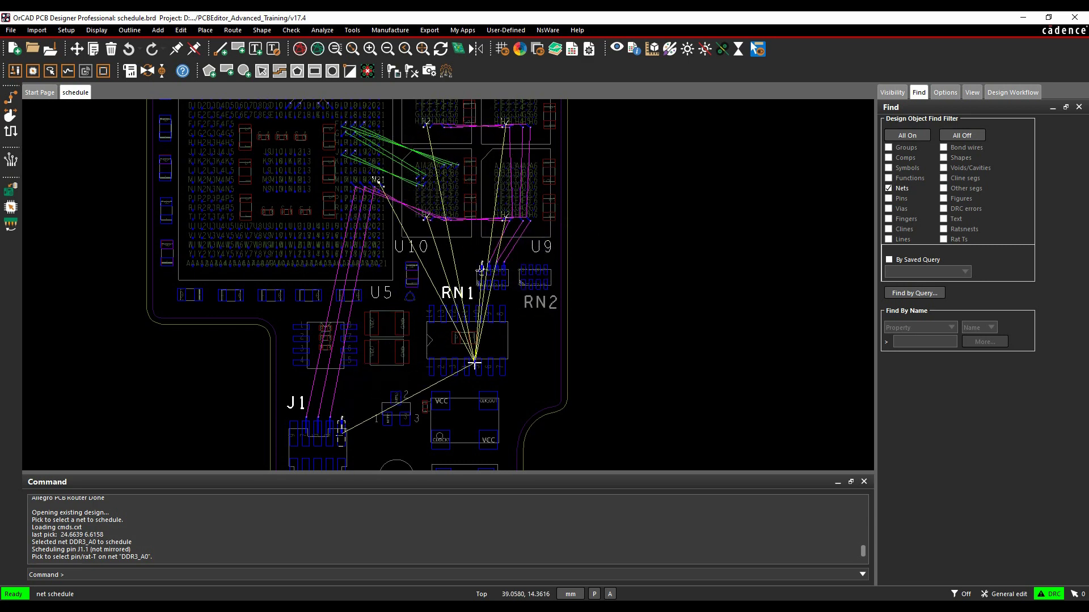
pyautogui.click(342, 432)
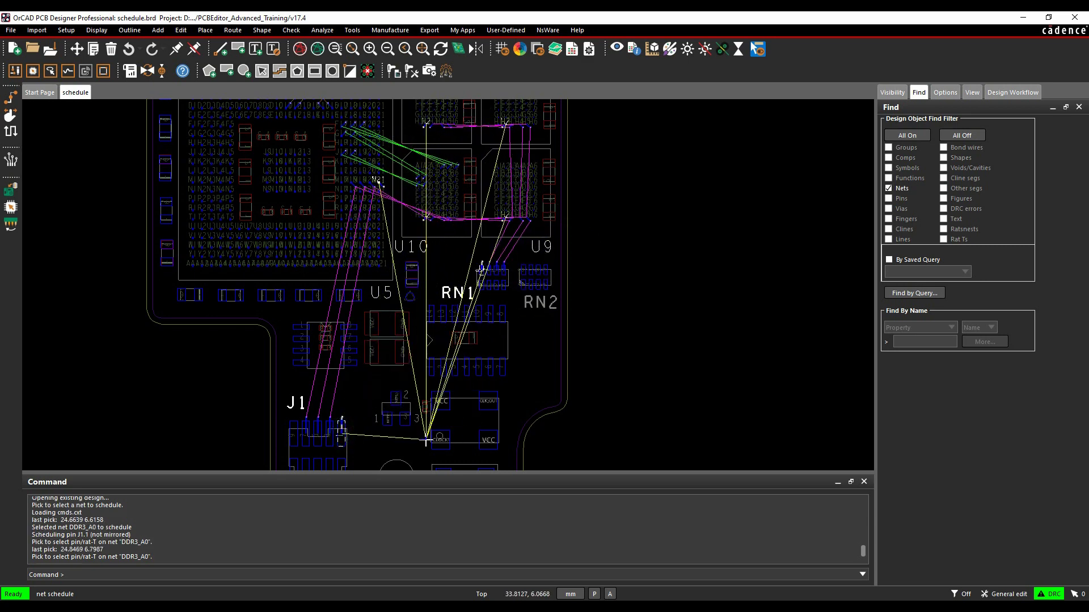
# Add U5.M21, U7–U10 pin H2 and RN1.8 to DDR3_A0's schedule and finish it.
pyautogui.click(377, 182)
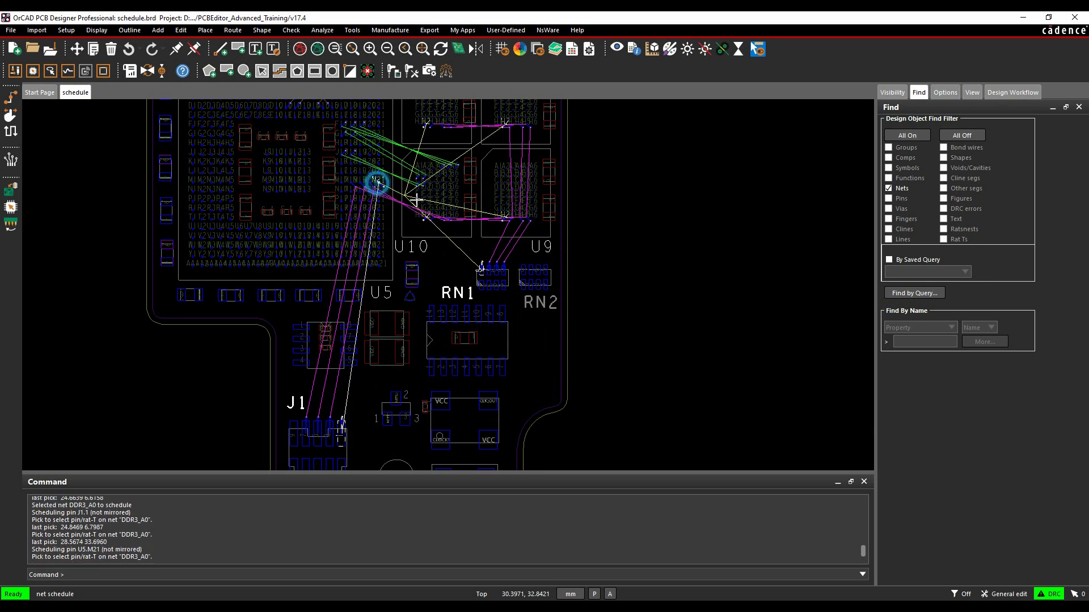
pyautogui.click(426, 122)
pyautogui.click(505, 123)
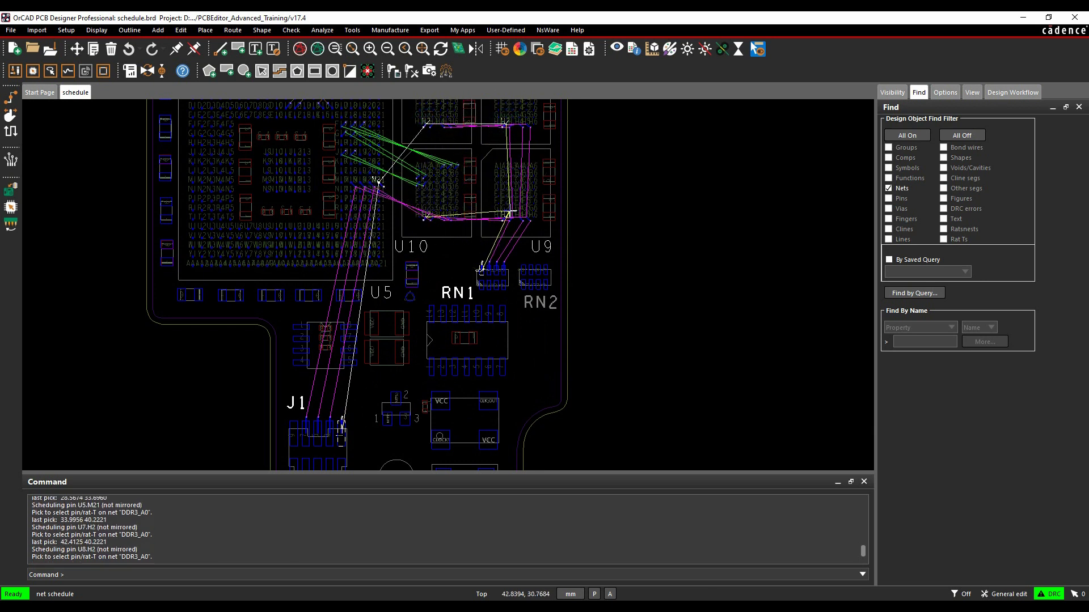
pyautogui.click(508, 217)
pyautogui.click(427, 217)
pyautogui.click(481, 269)
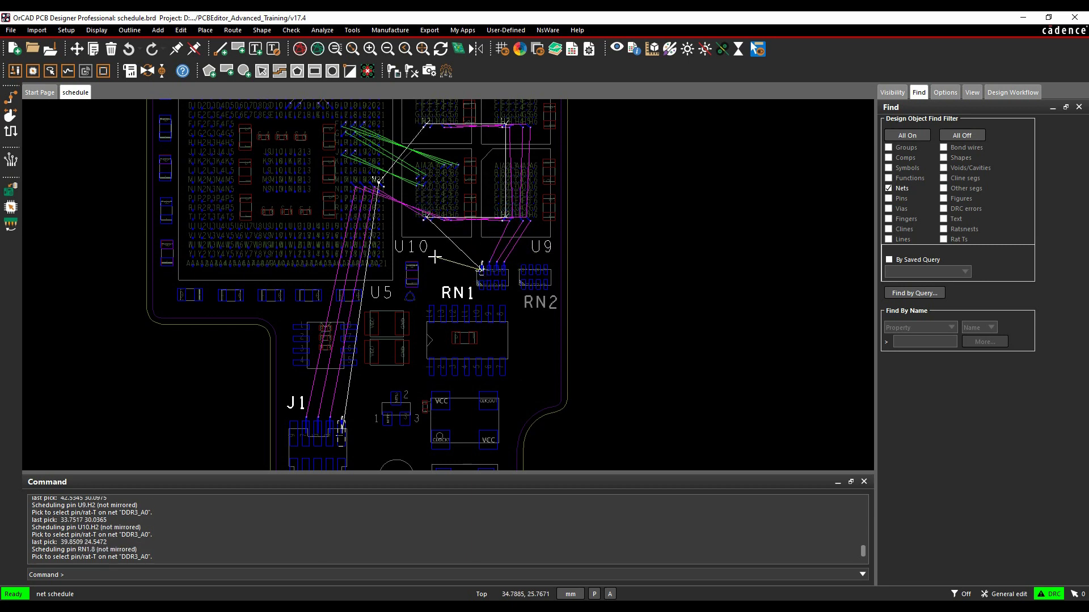
pyautogui.rightClick(436, 258)
pyautogui.click(456, 376)
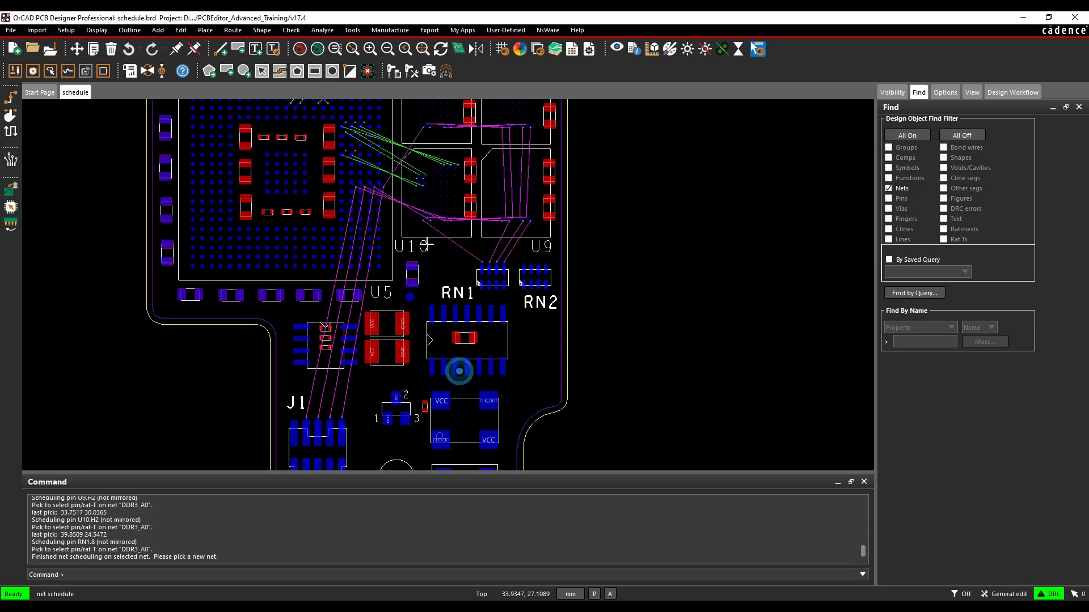
# Schedule DDR3_A1 as J1.3, U5.M20, U7–U10 pin H3, ending at RN1.7.
pyautogui.click(330, 435)
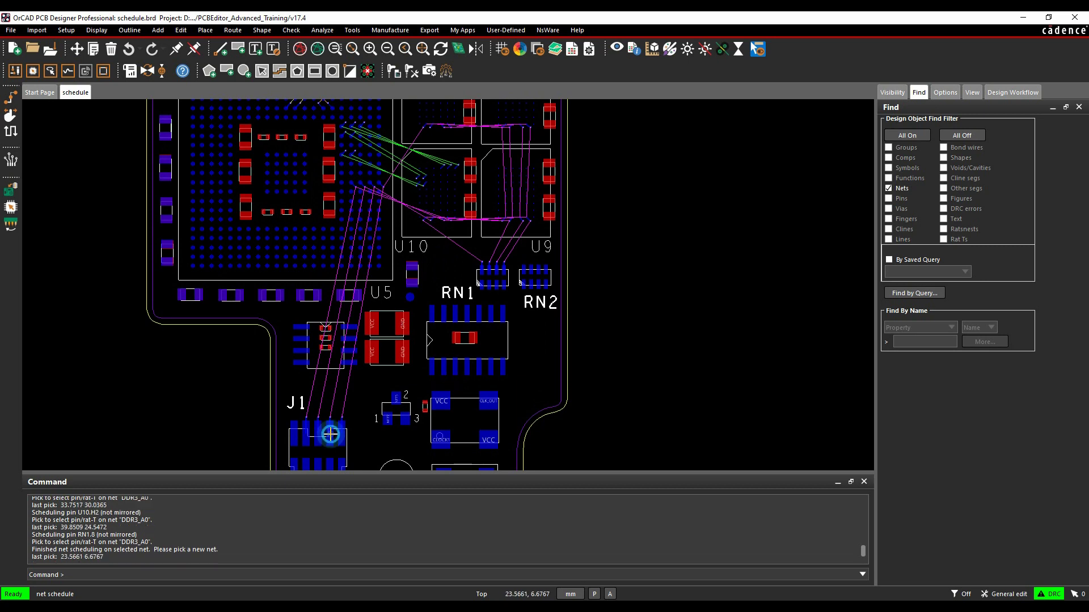
pyautogui.click(371, 182)
pyautogui.click(432, 123)
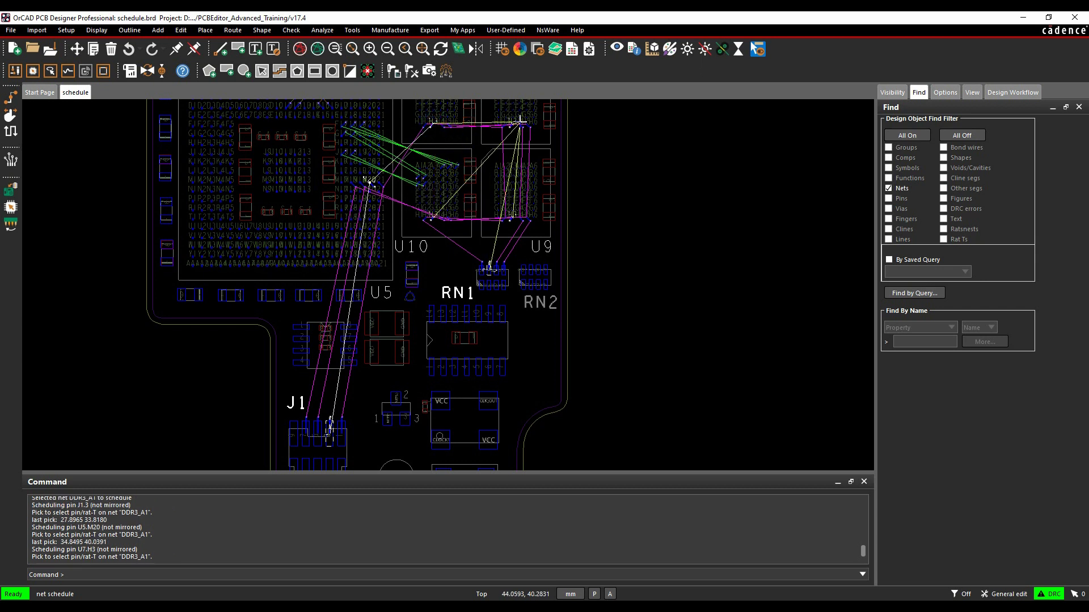
pyautogui.click(518, 122)
pyautogui.click(512, 216)
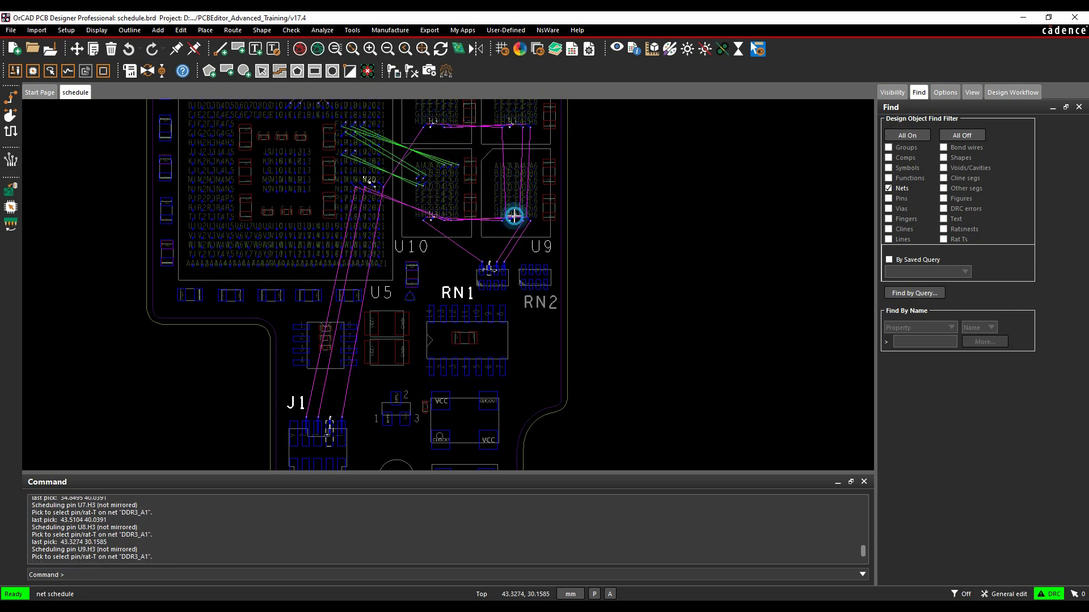
pyautogui.click(430, 216)
pyautogui.click(492, 267)
pyautogui.rightClick(436, 260)
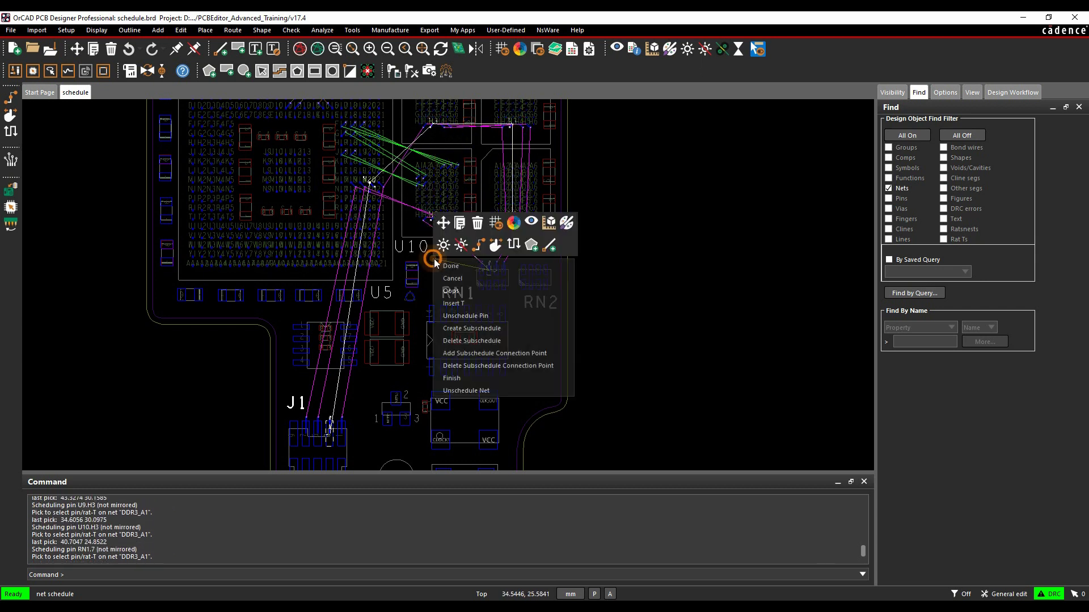
pyautogui.click(462, 378)
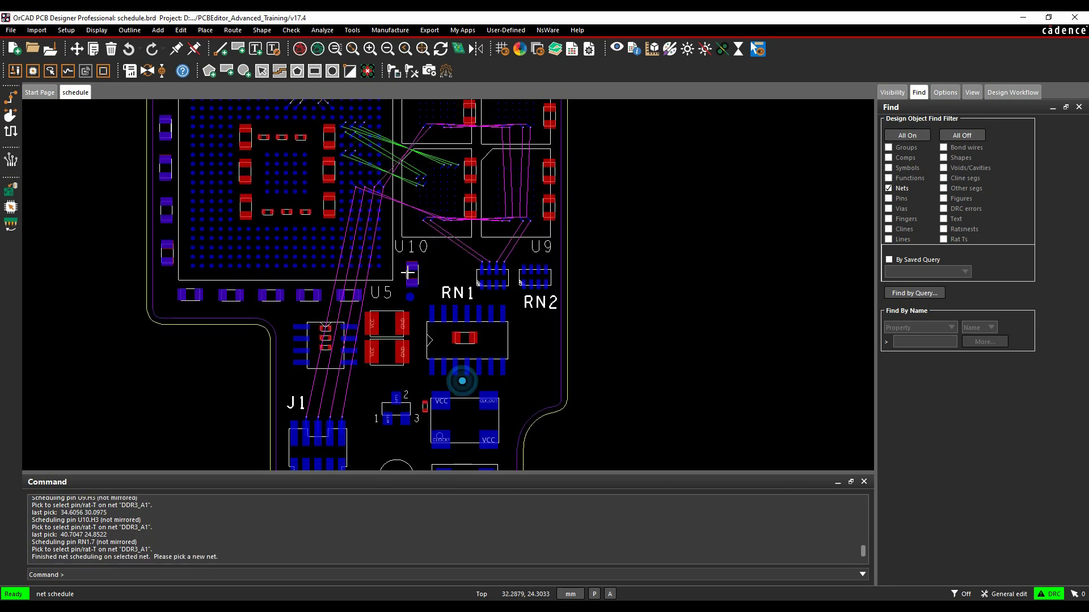
# Schedule DDR3_A2 as J1.5, U5.M19, U7–U10 pin H4, ending at RN1.6.
pyautogui.click(318, 433)
pyautogui.click(360, 181)
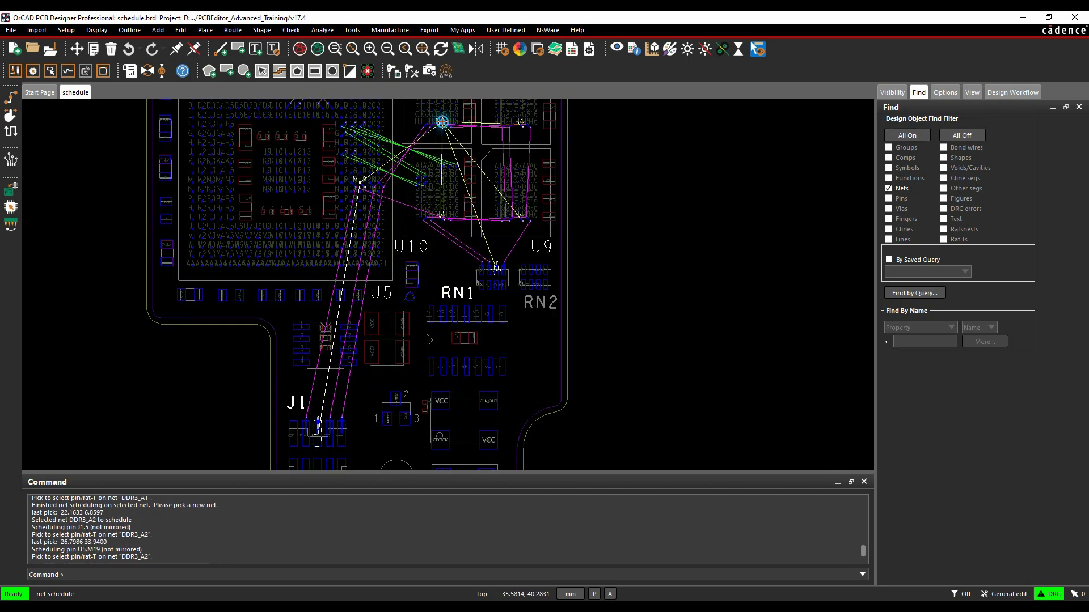
pyautogui.click(442, 122)
pyautogui.click(520, 122)
pyautogui.click(520, 215)
pyautogui.click(442, 216)
pyautogui.click(497, 267)
pyautogui.rightClick(495, 249)
pyautogui.click(530, 356)
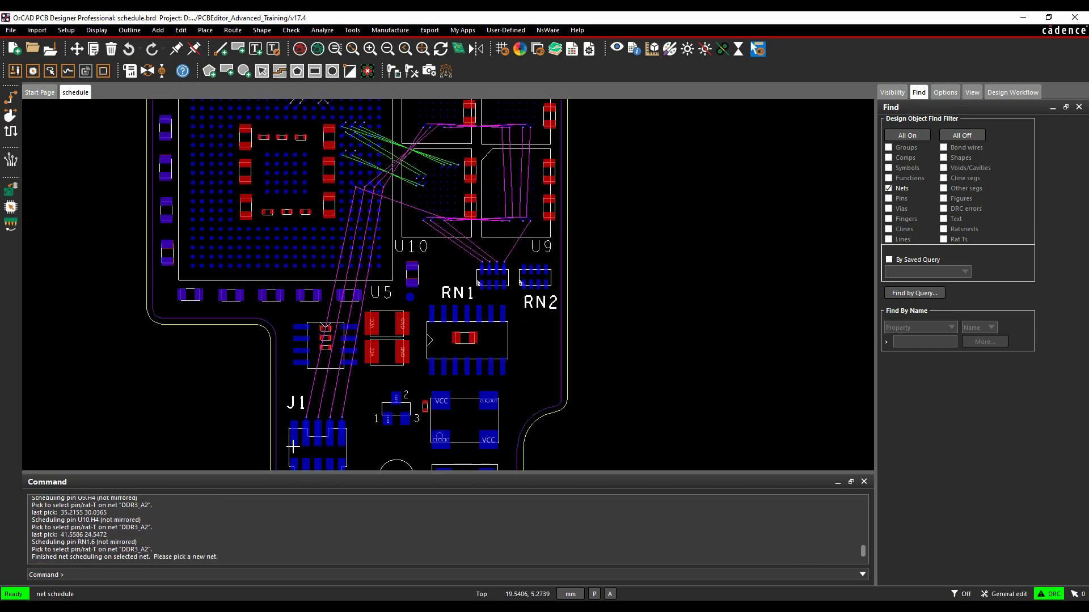
# Schedule DDR3_A3 as J1.7, U5.M18, U7–U10 pin H5, ending at RN1.5.
pyautogui.click(305, 426)
pyautogui.click(352, 179)
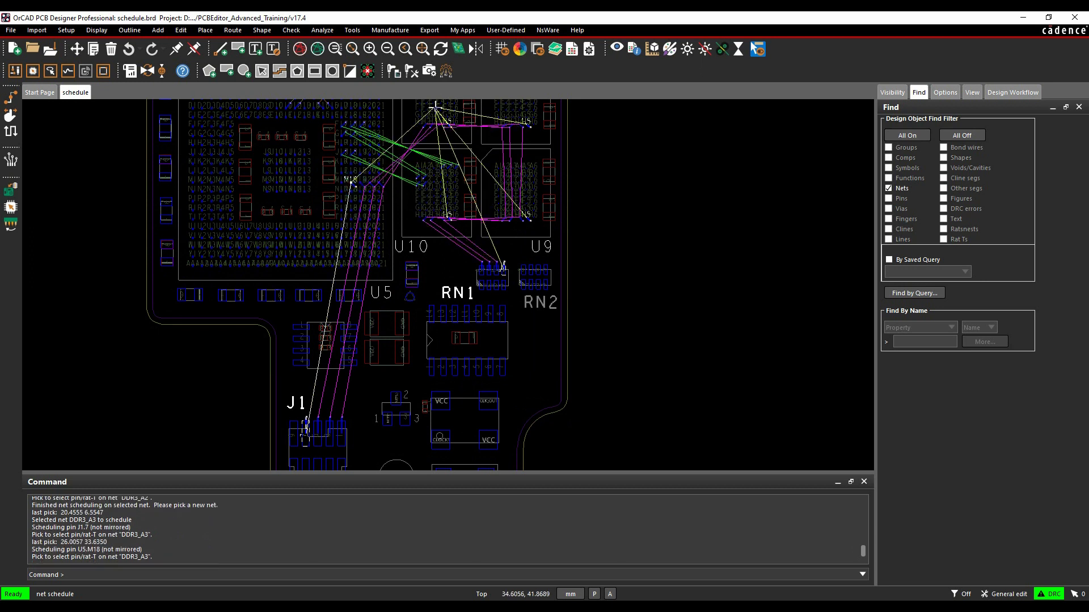
pyautogui.click(451, 119)
pyautogui.click(529, 118)
pyautogui.click(531, 213)
pyautogui.click(453, 215)
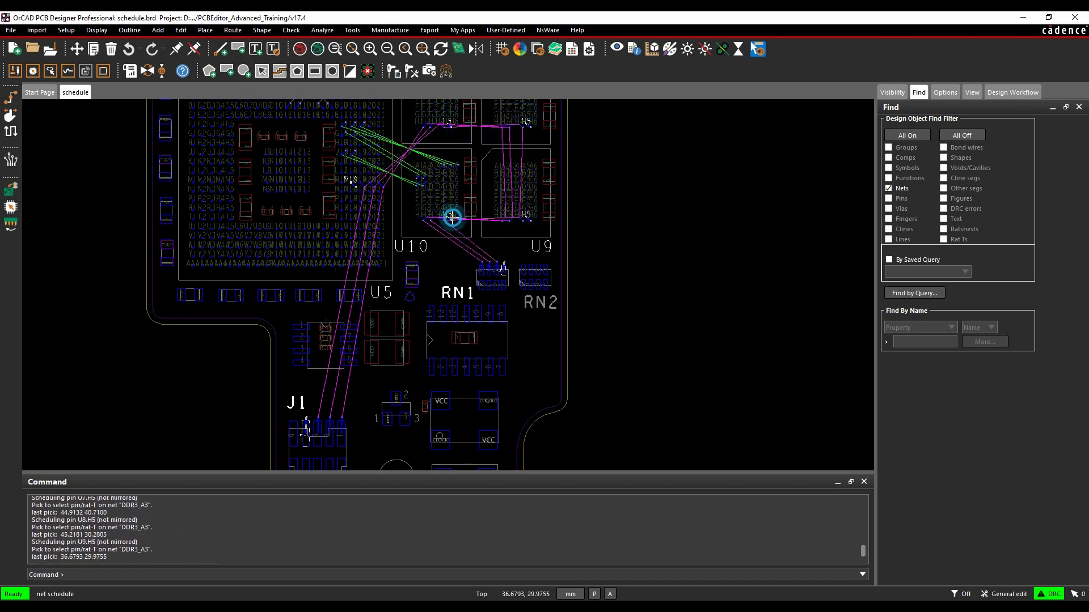
pyautogui.click(503, 266)
pyautogui.rightClick(509, 242)
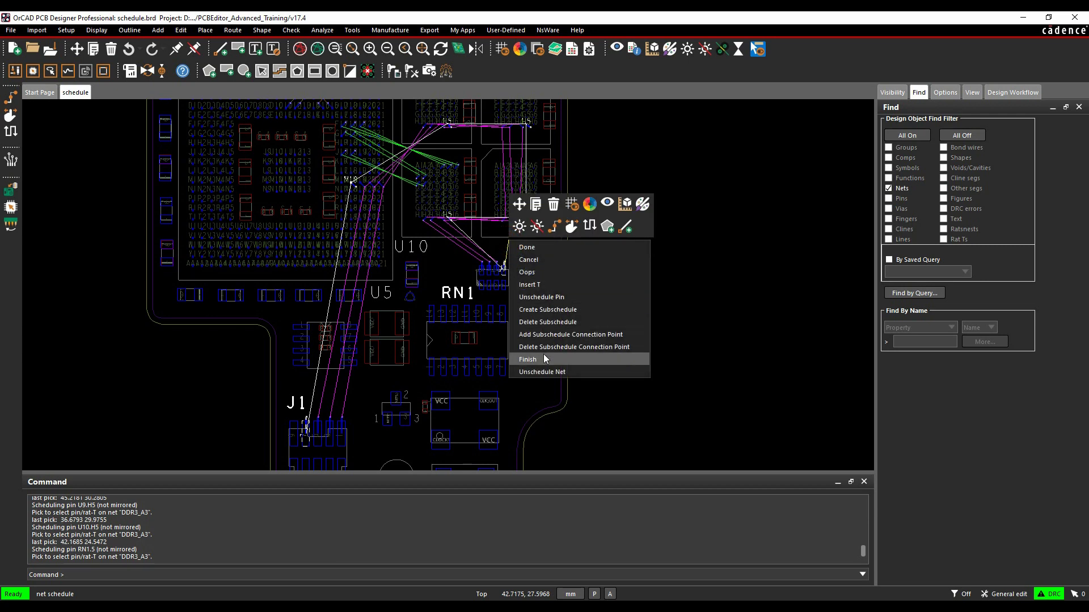
pyautogui.click(548, 248)
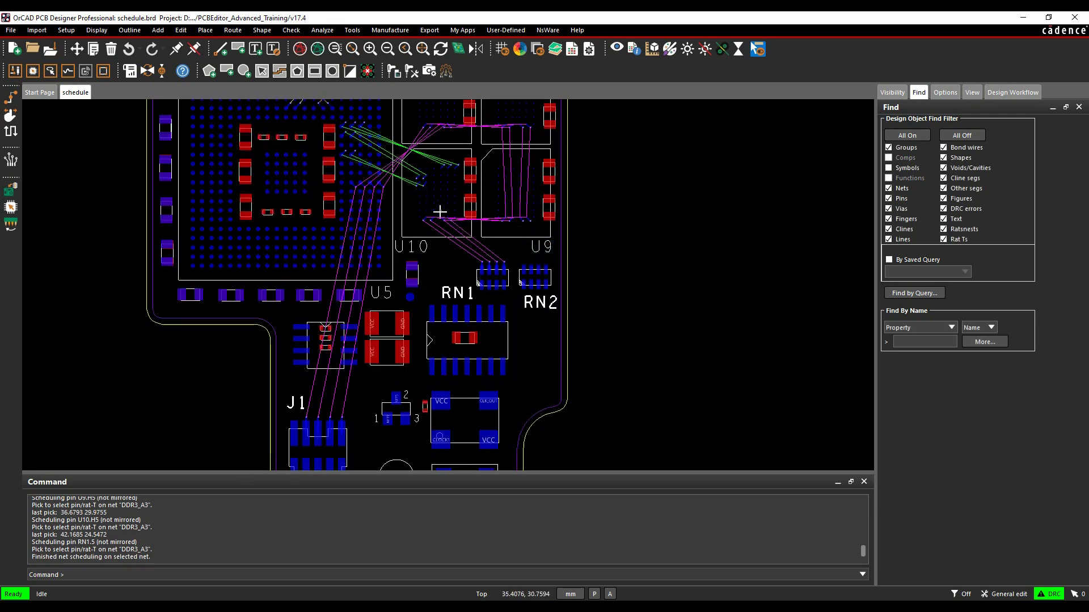
# Zoom in, inspect the BGA pin at the end of net 6's rat line, then clear the selection.
pyautogui.scroll(3, 485, 278)
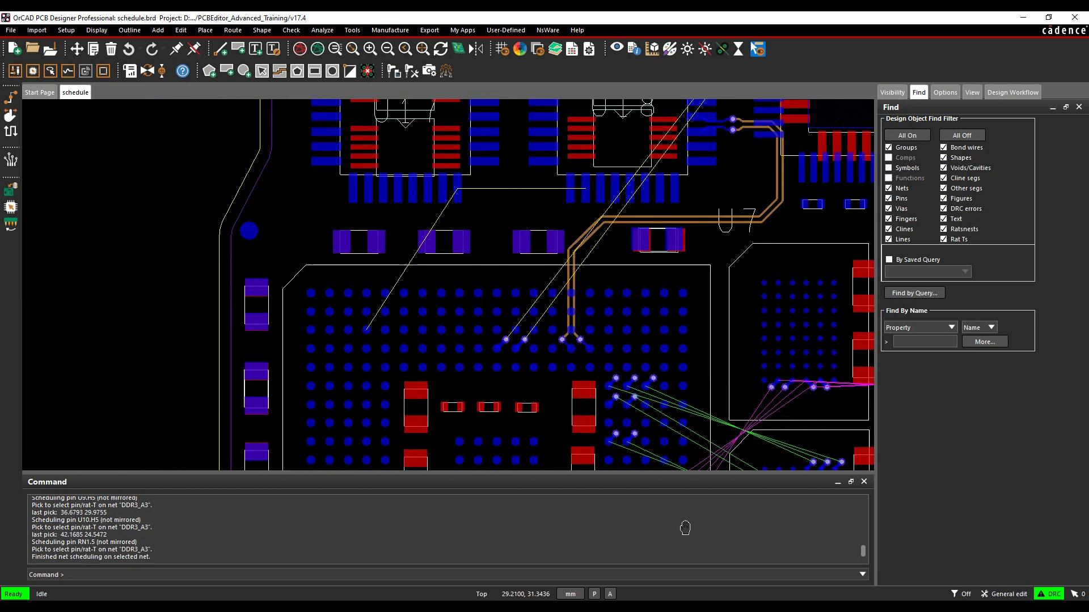
pyautogui.scroll(2, 500, 241)
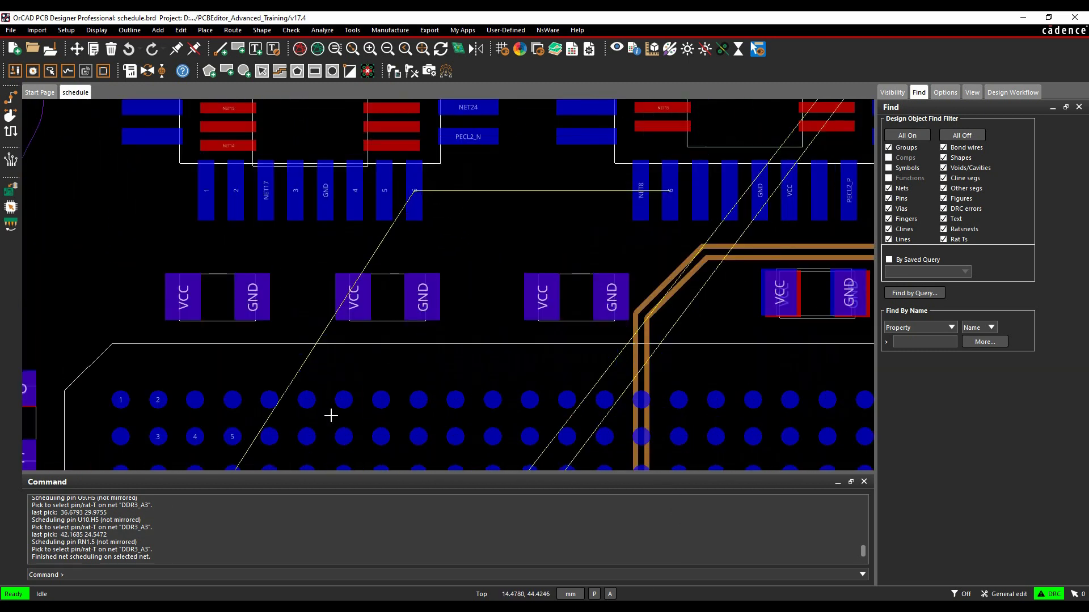
pyautogui.click(233, 465)
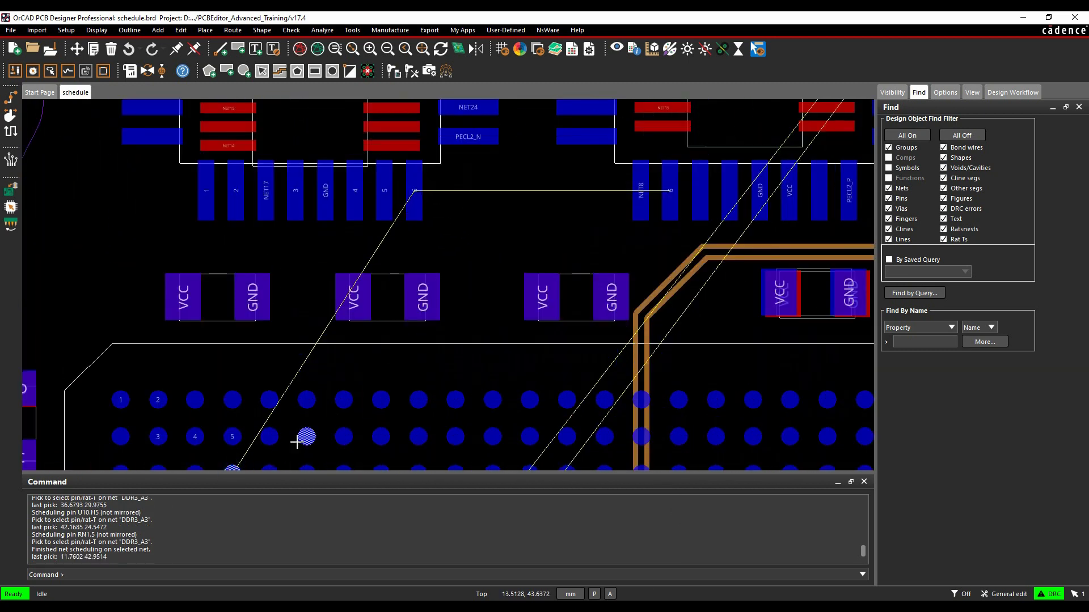
pyautogui.rightClick(97, 306)
pyautogui.click(57, 250)
# Begin a new net schedule for net 6 starting at pin U5.C4.
pyautogui.click(180, 30)
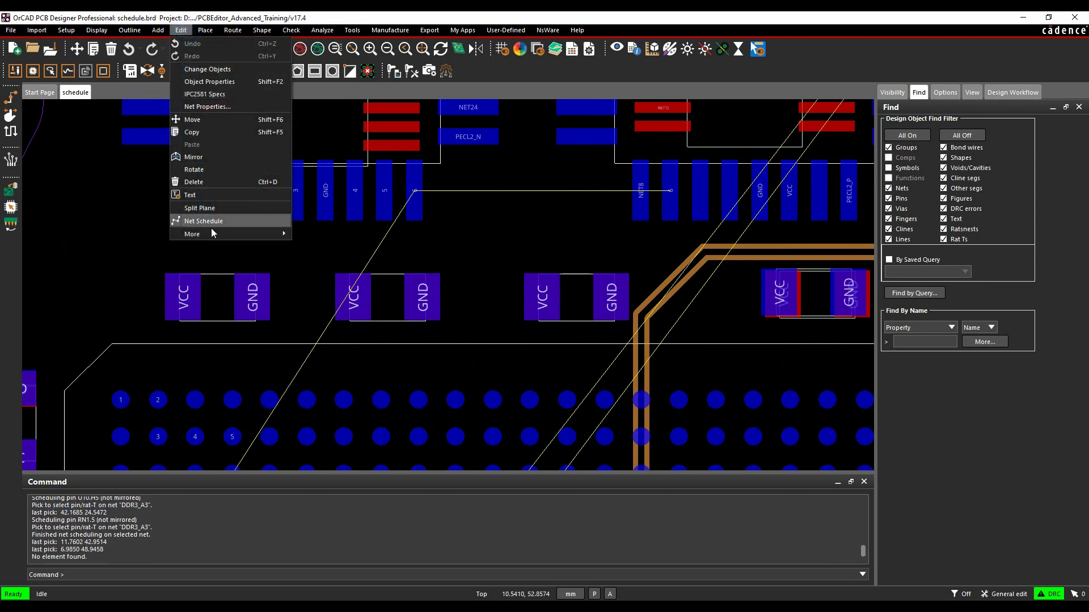
pyautogui.click(195, 221)
pyautogui.press('Down')
pyautogui.click(241, 356)
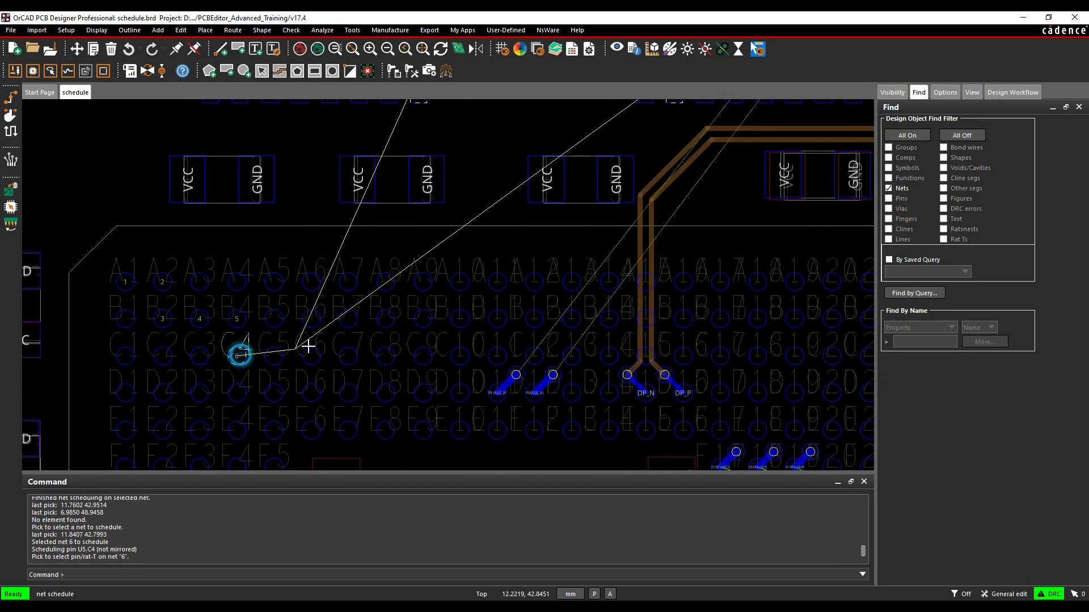
pyautogui.press('Up')
pyautogui.press('Up')
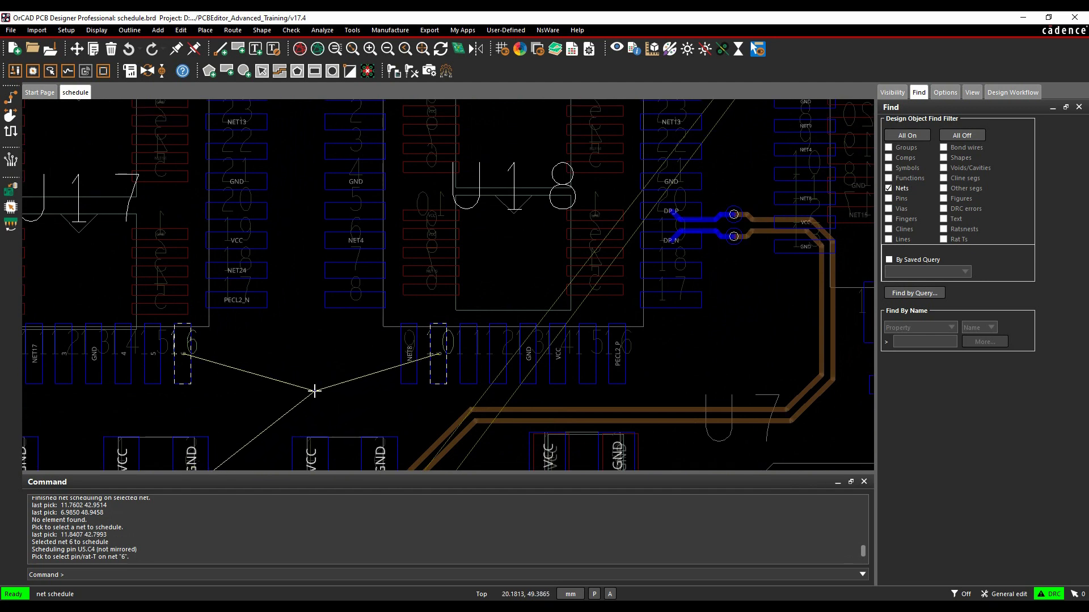
pyautogui.press('Down')
pyautogui.press('Down')
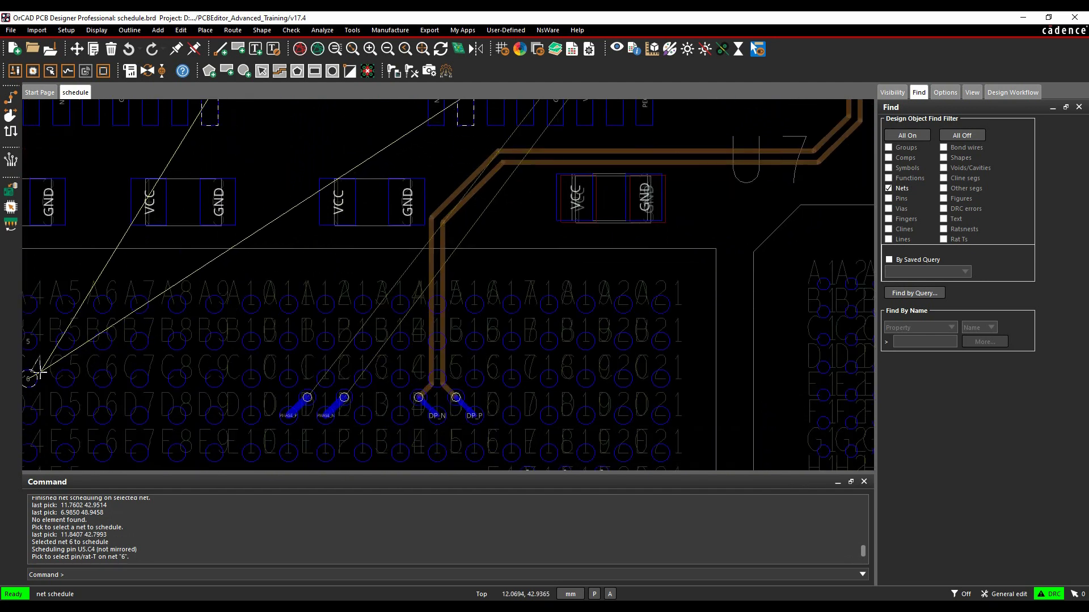
pyautogui.press('Up')
pyautogui.press('Up')
# Insert a T-point between U17 and U18 and branch net 6 to U17.16 and U18.10.
pyautogui.rightClick(347, 297)
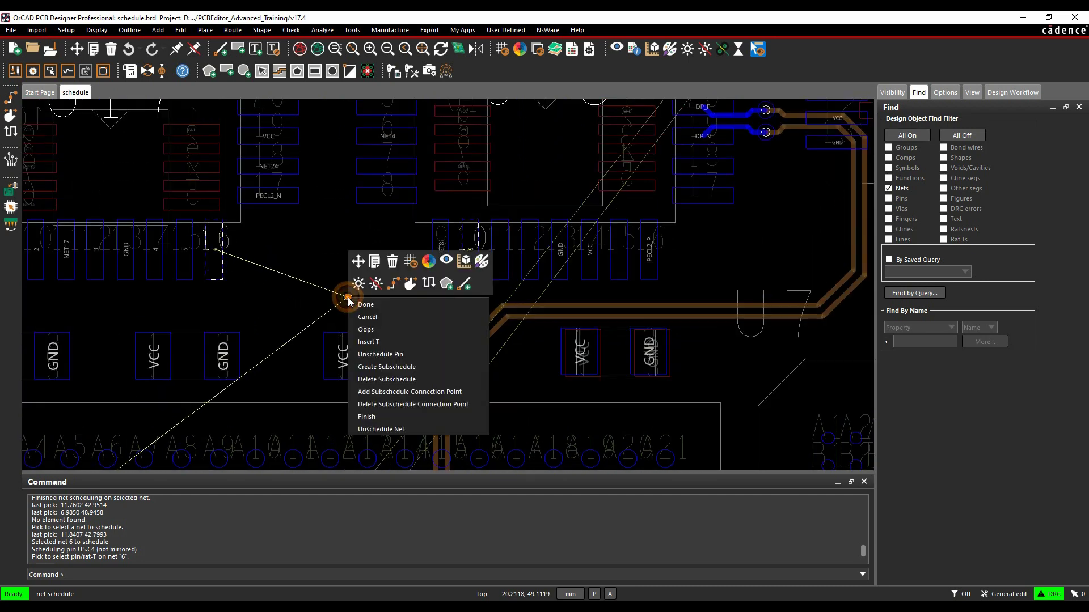
pyautogui.click(377, 343)
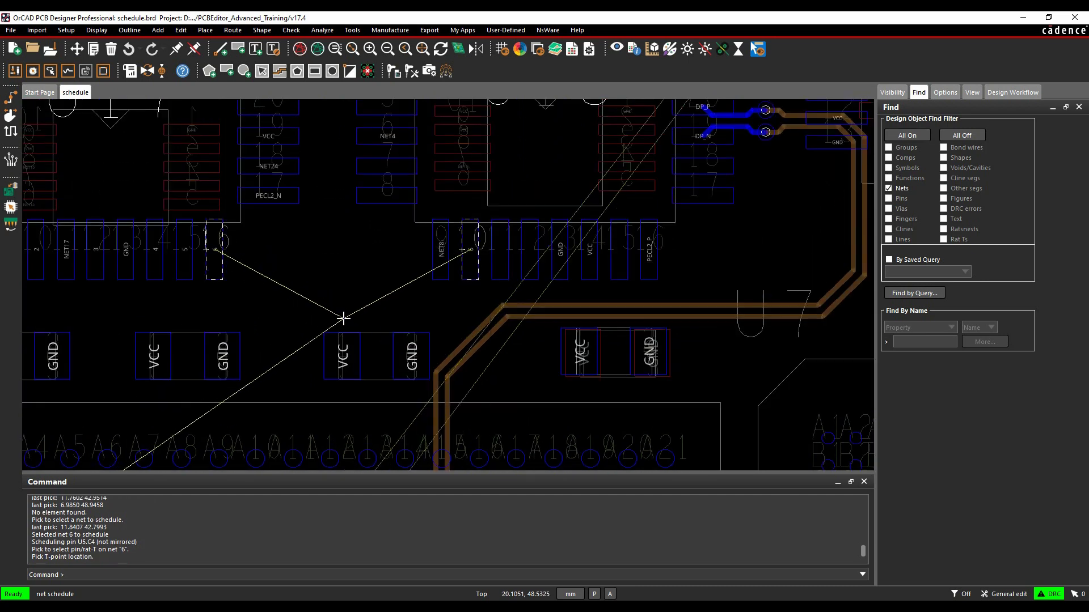
pyautogui.doubleClick(343, 320)
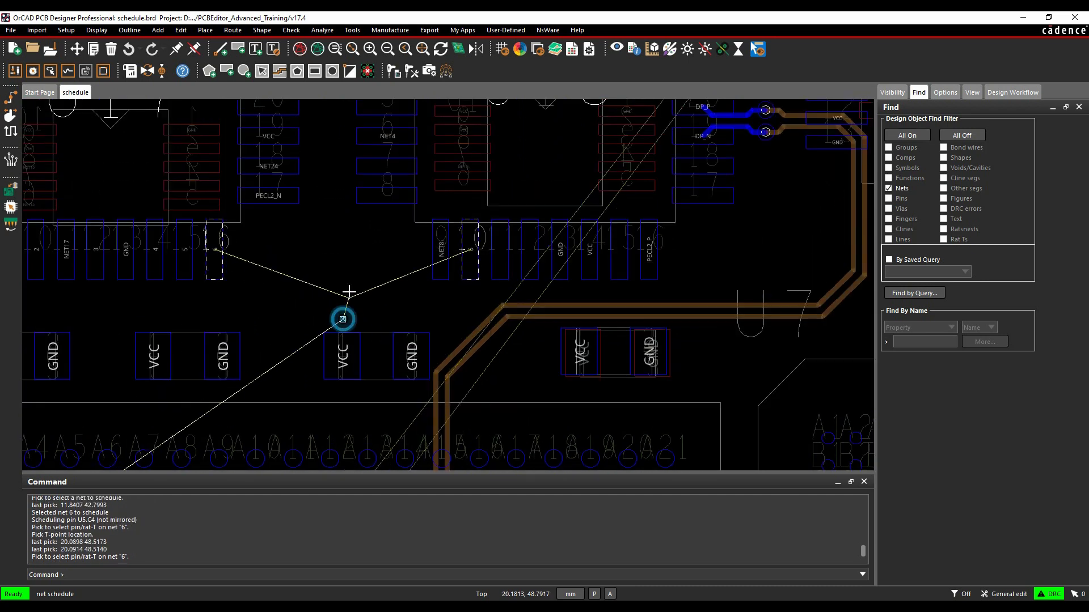
pyautogui.click(223, 260)
pyautogui.click(342, 319)
pyautogui.click(471, 247)
pyautogui.rightClick(354, 230)
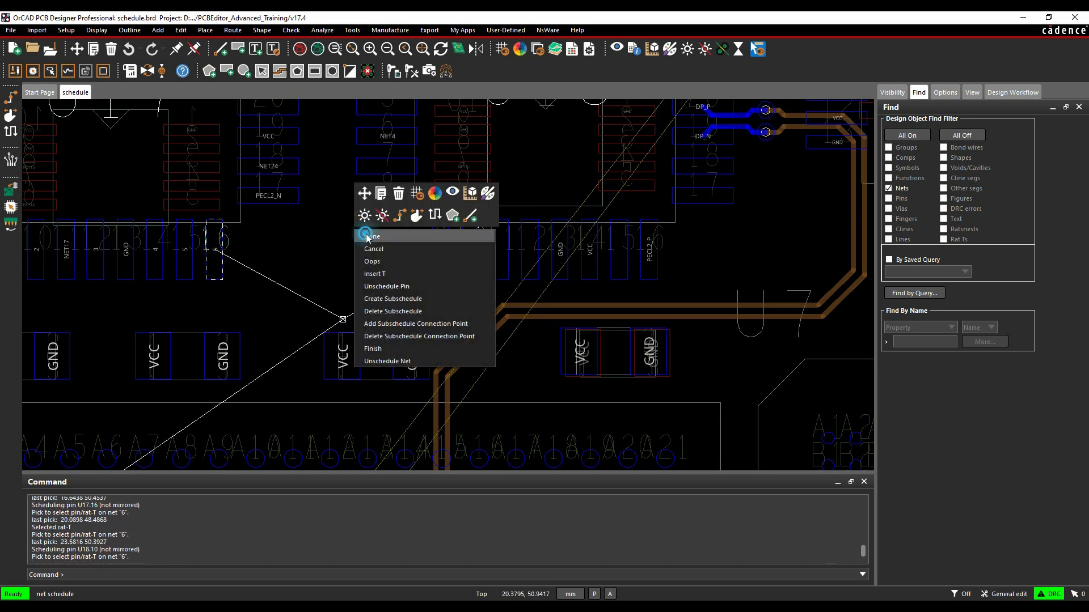
# Finish net 6's schedule and move its T-point to a slightly new position.
pyautogui.click(354, 234)
pyautogui.rightClick(347, 320)
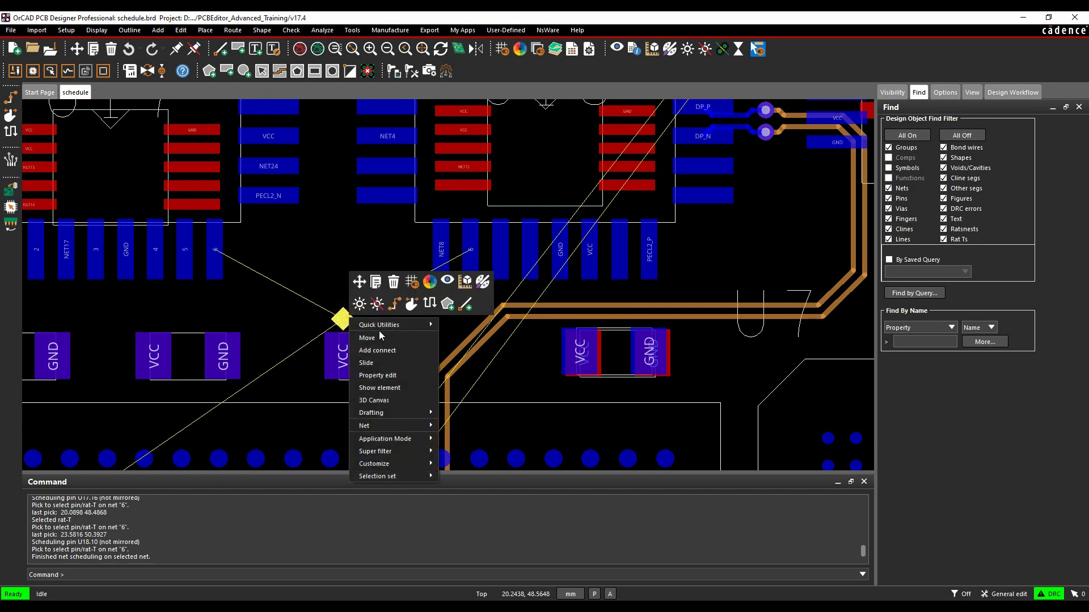
pyautogui.click(373, 337)
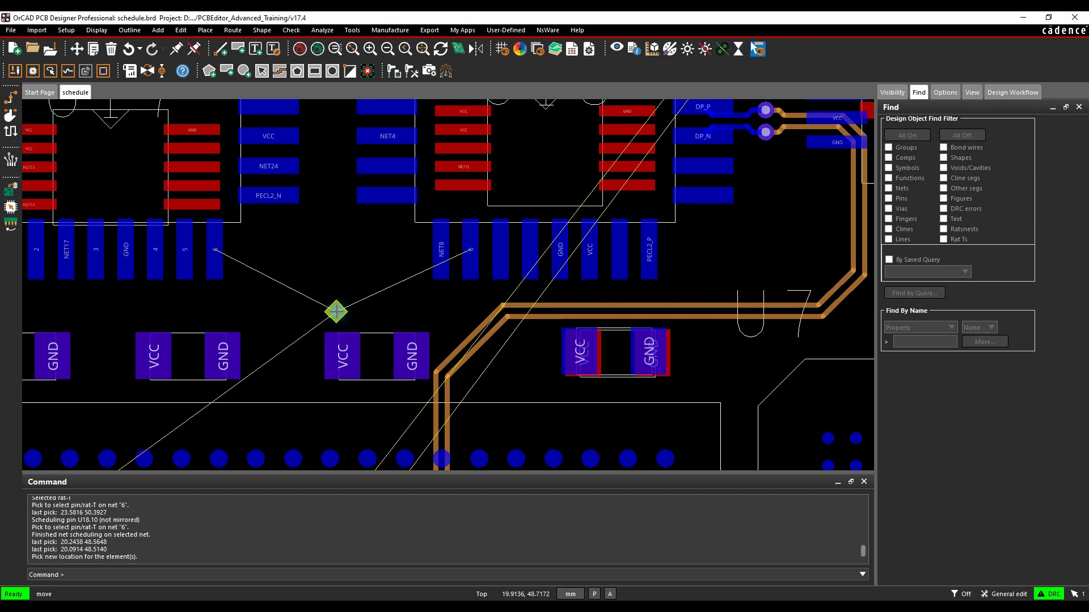
pyautogui.click(336, 312)
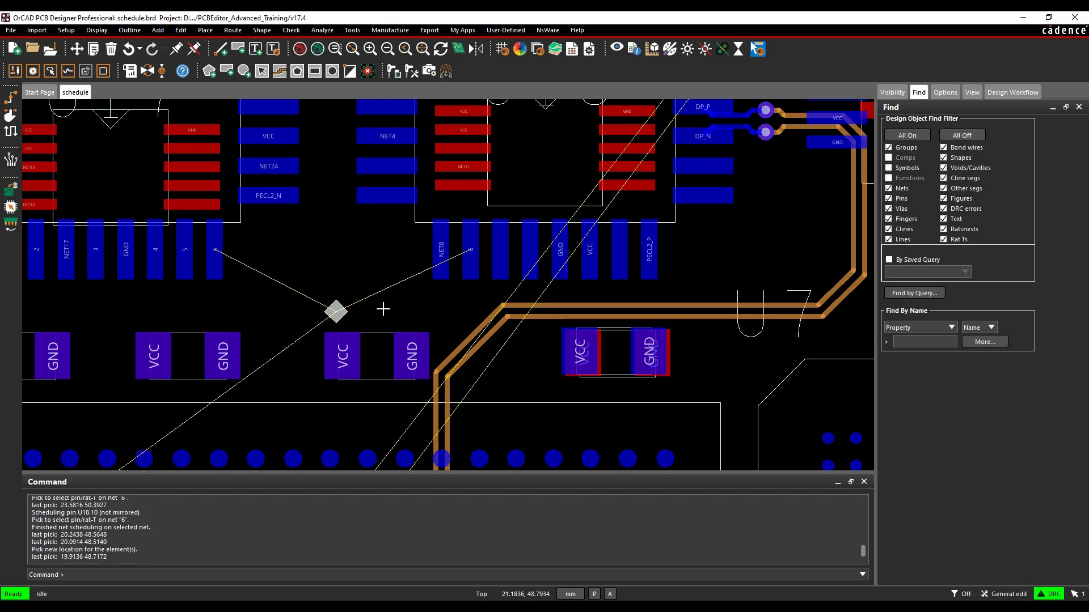
# Zoom out over the board and open the Setup menu.
pyautogui.click(357, 271)
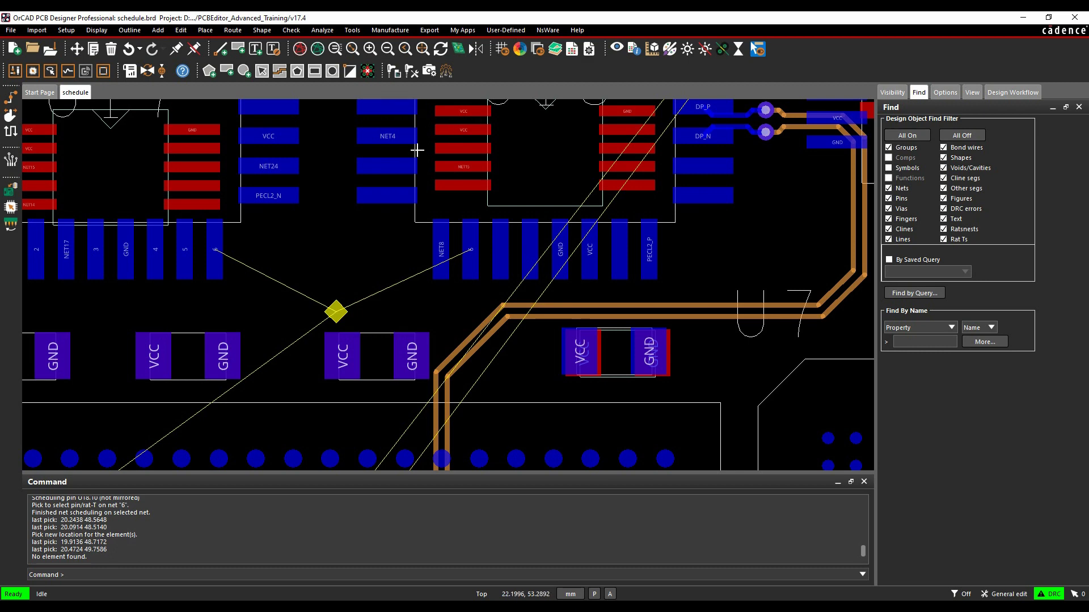
pyautogui.scroll(-2, 397, 169)
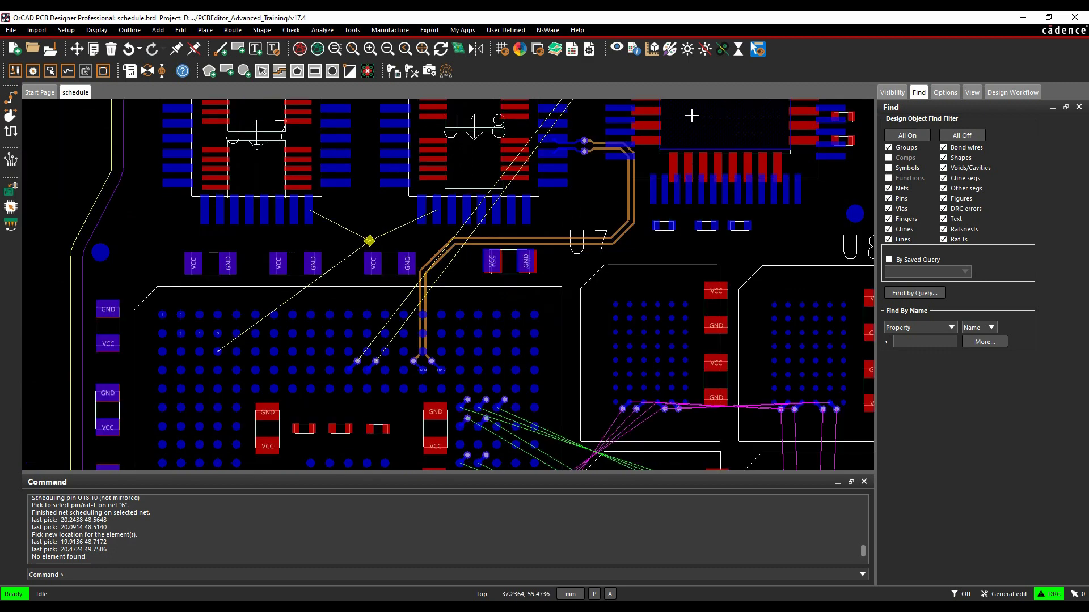
pyautogui.click(67, 31)
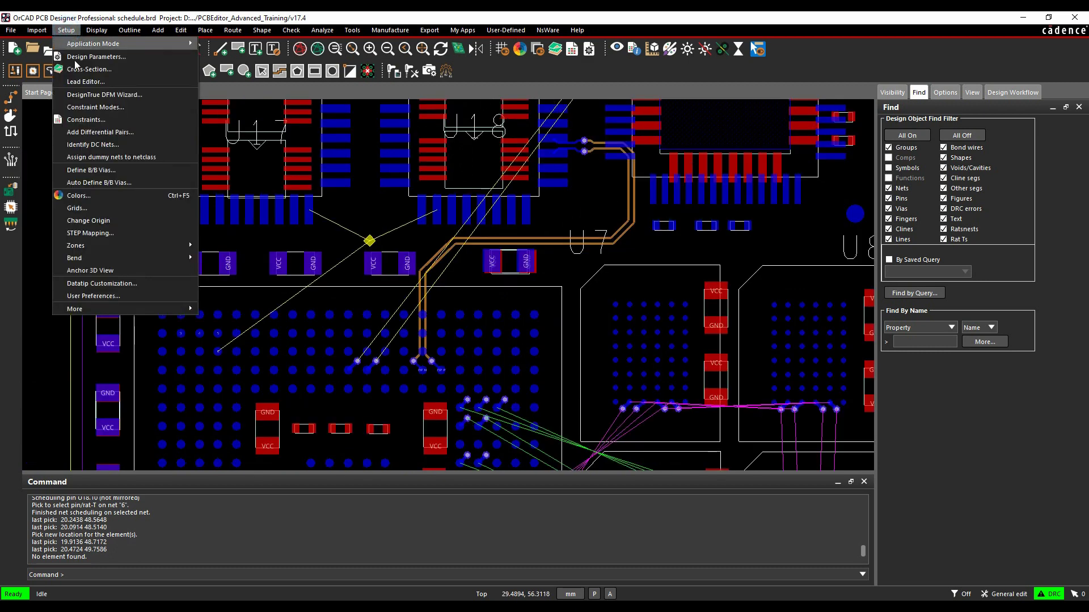
# In the Net > Routing > Wiring worksheet, set Verify Schedule to Yes for the DDR3_ADDR bus.
pyautogui.click(91, 121)
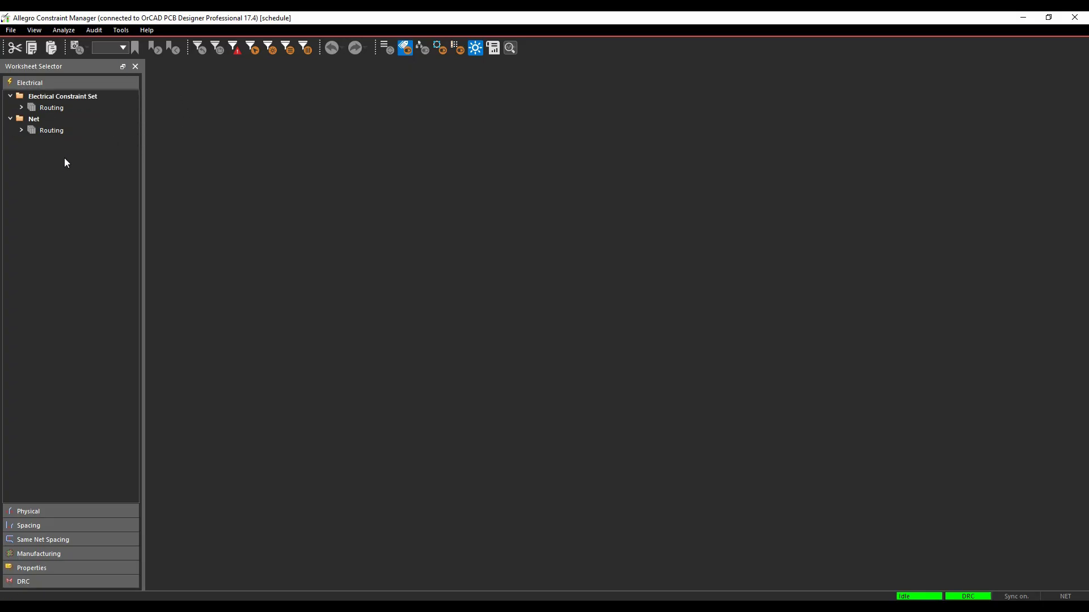
pyautogui.click(22, 128)
pyautogui.click(57, 142)
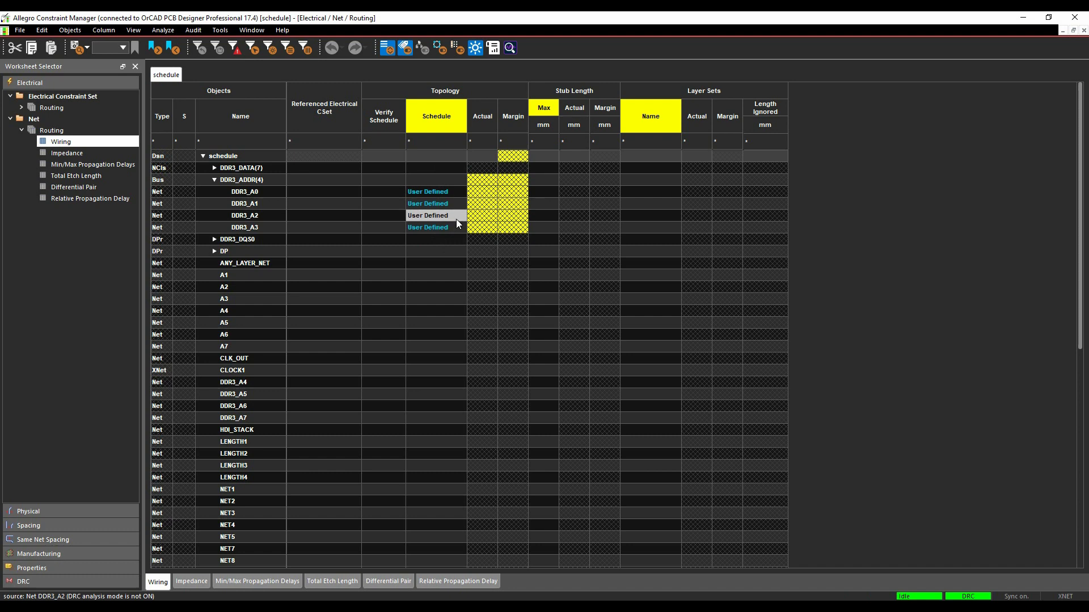
pyautogui.click(387, 178)
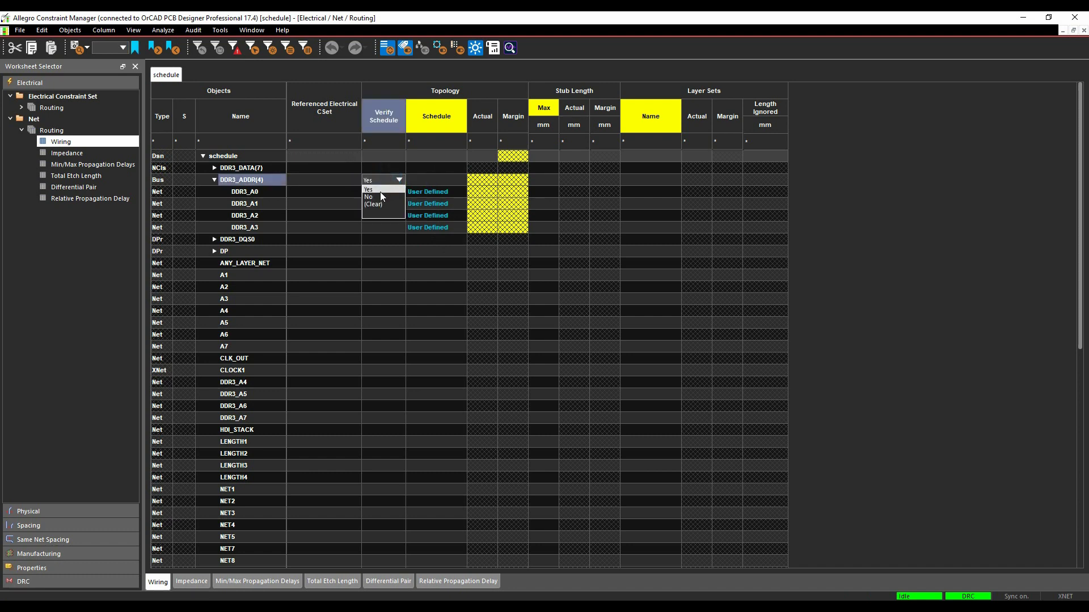
pyautogui.click(380, 192)
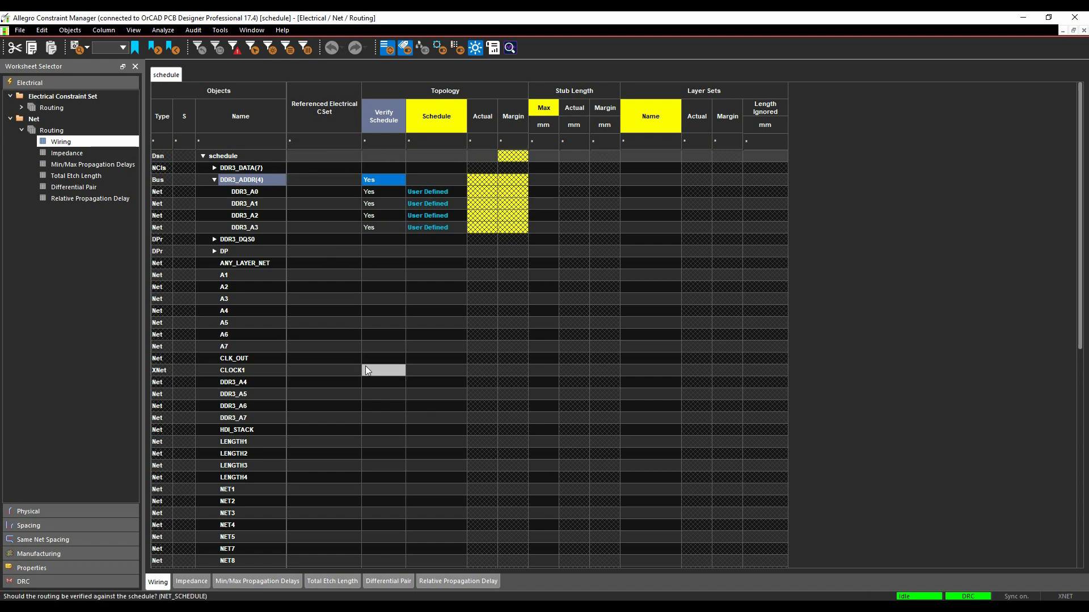
pyautogui.scroll(-5, 376, 379)
pyautogui.scroll(-5, 376, 379)
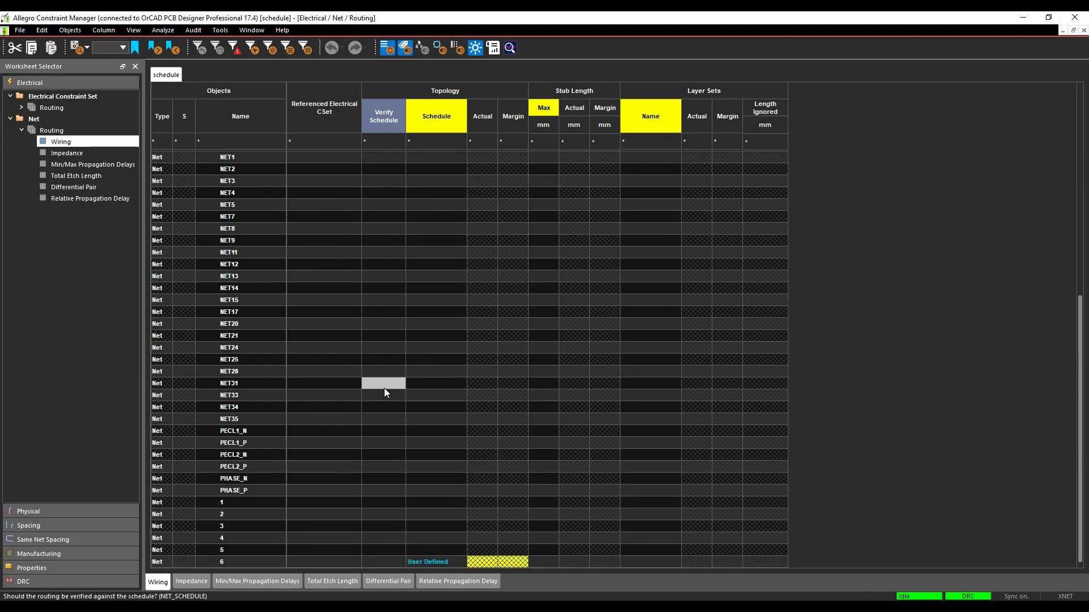
pyautogui.click(387, 561)
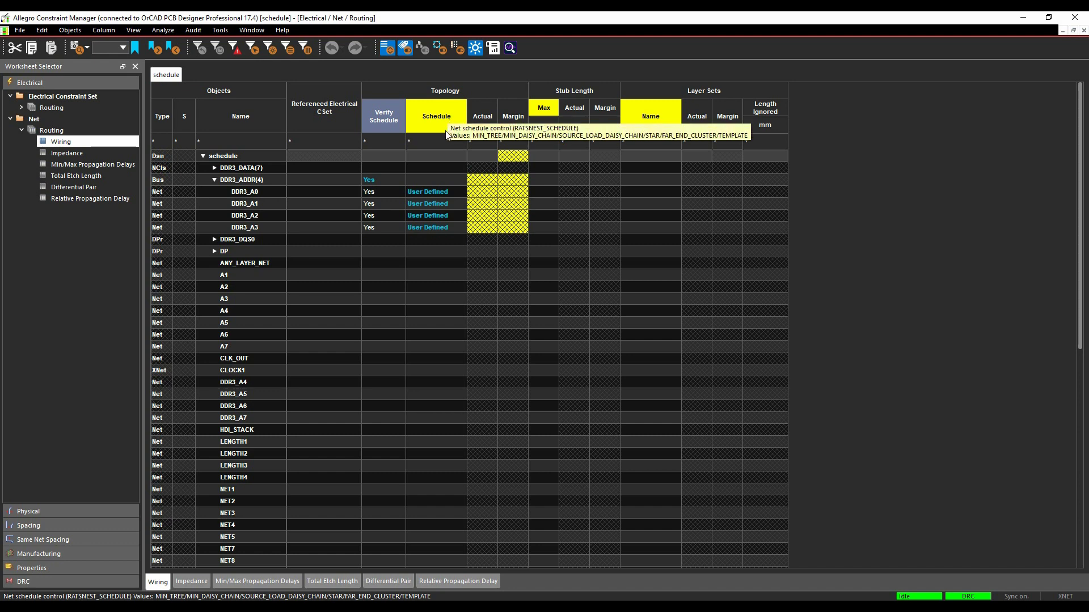
pyautogui.click(436, 116)
# Turn on Stub length and Net schedule in Analysis Modes and apply the change.
pyautogui.rightClick(436, 116)
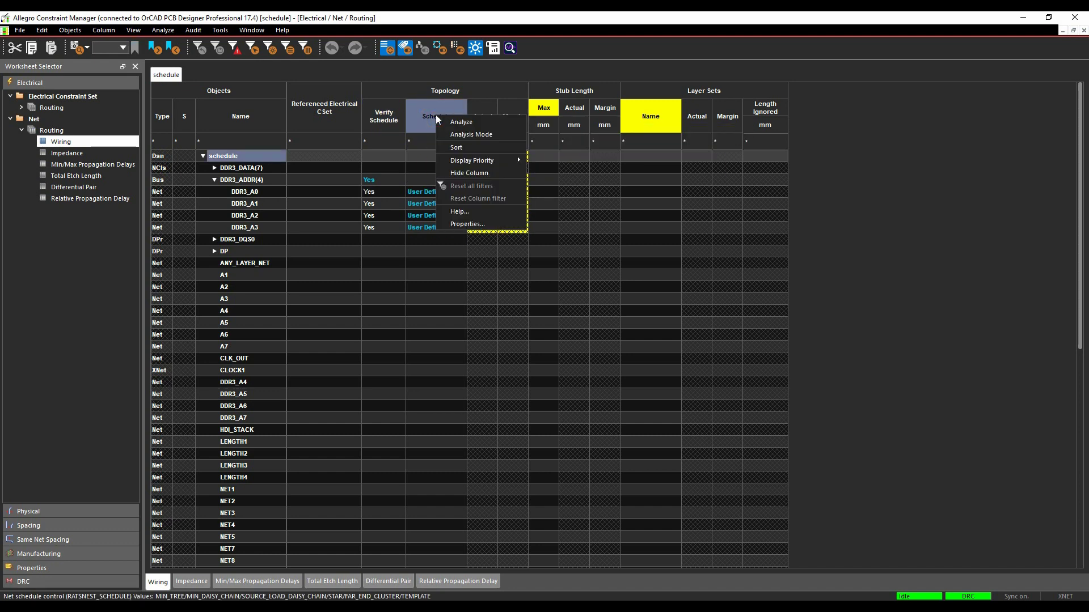
pyautogui.click(475, 135)
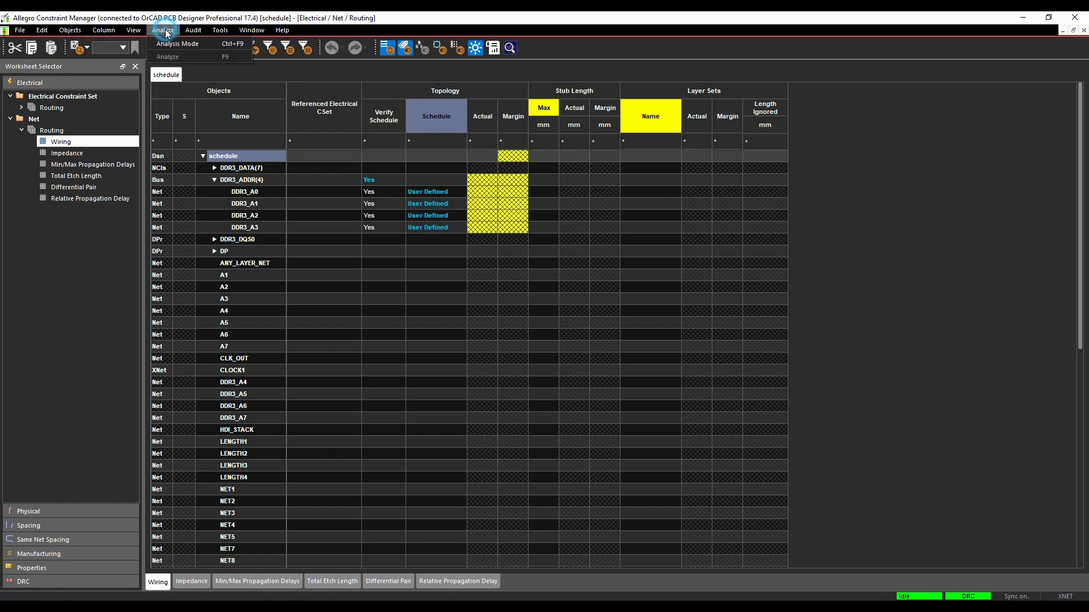
pyautogui.click(176, 43)
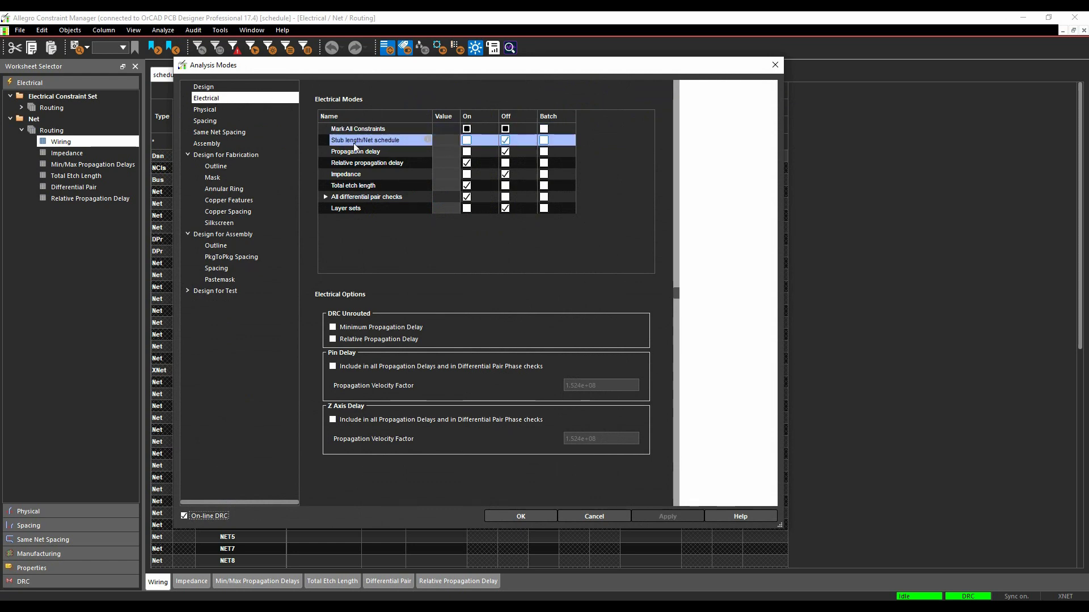
pyautogui.click(467, 141)
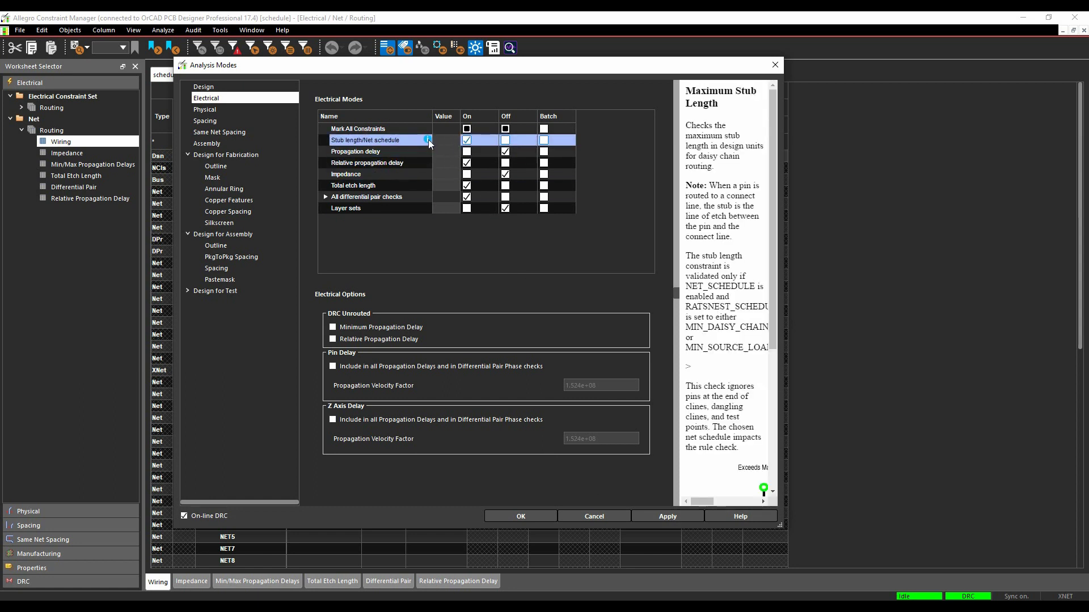
pyautogui.moveTo(429, 142)
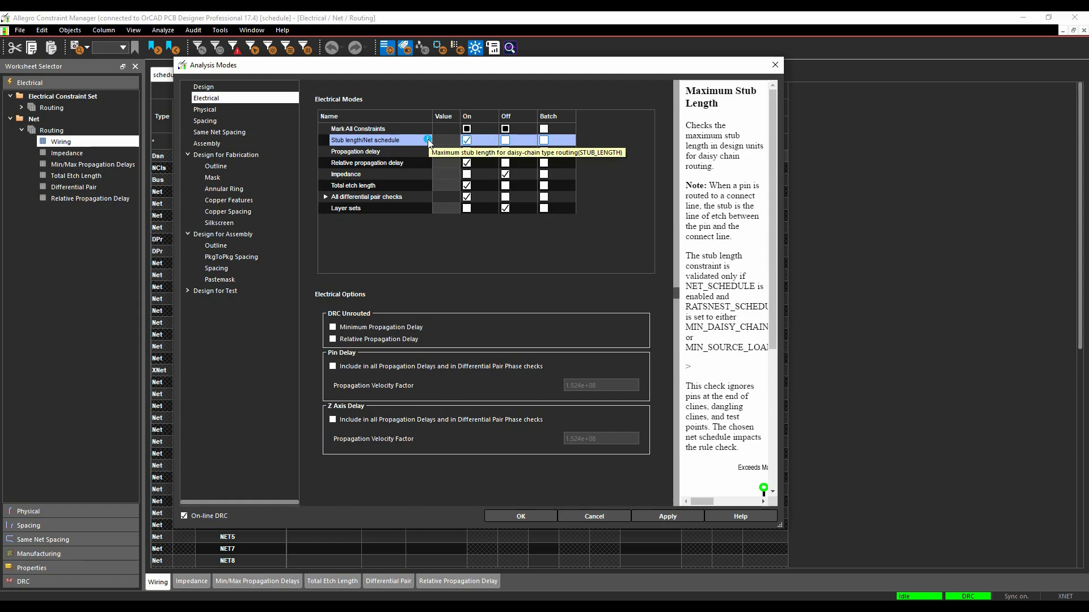
pyautogui.click(656, 517)
pyautogui.click(525, 515)
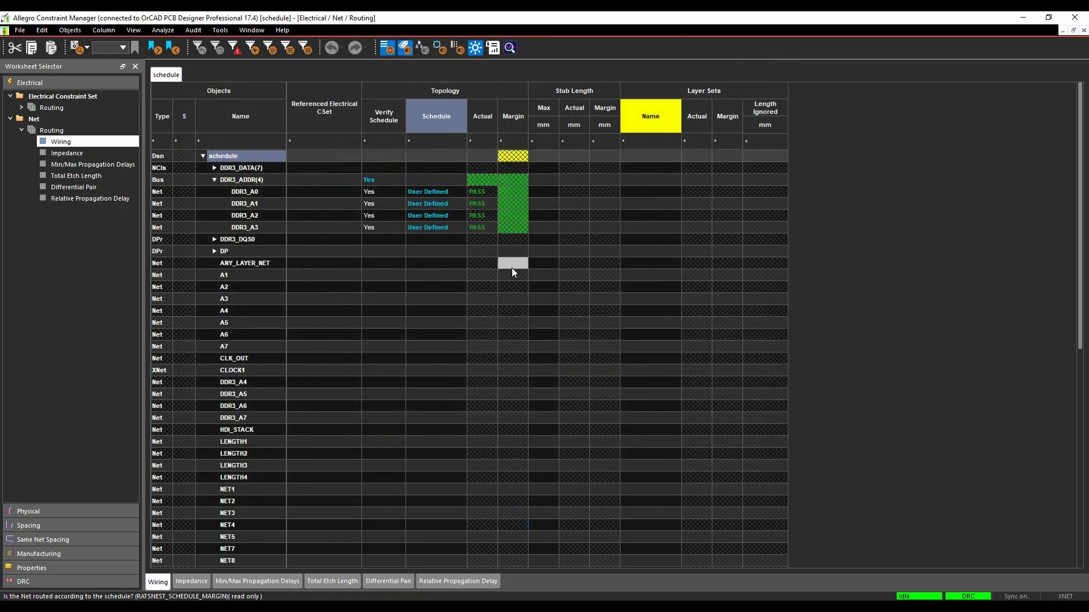
# Review the DDR3_ADDR schedule PASS results and close Constraint Manager.
pyautogui.scroll(-7, 510, 286)
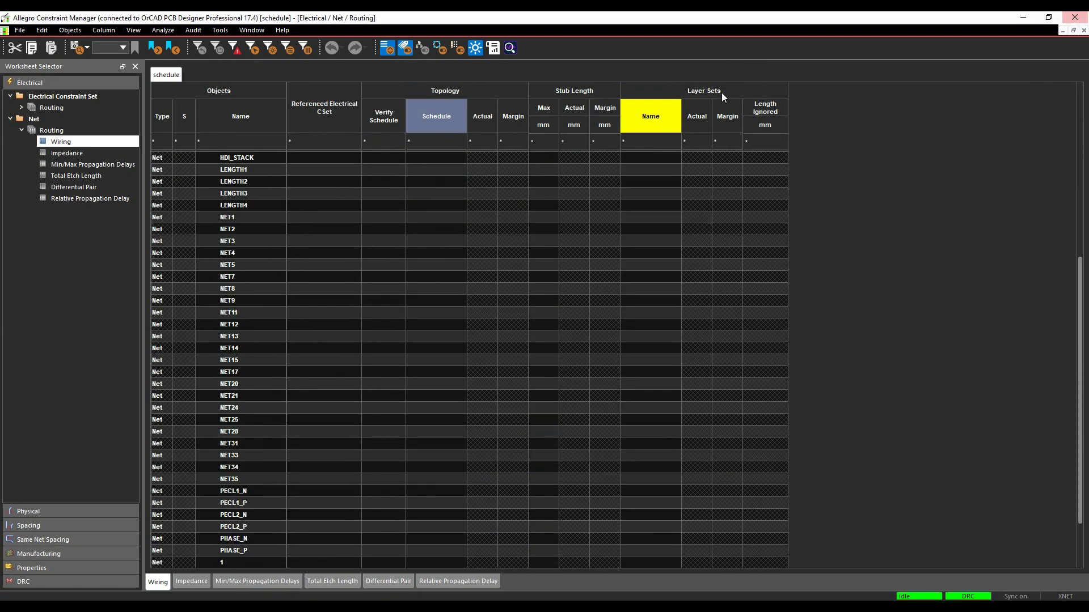
pyautogui.scroll(7, 546, 251)
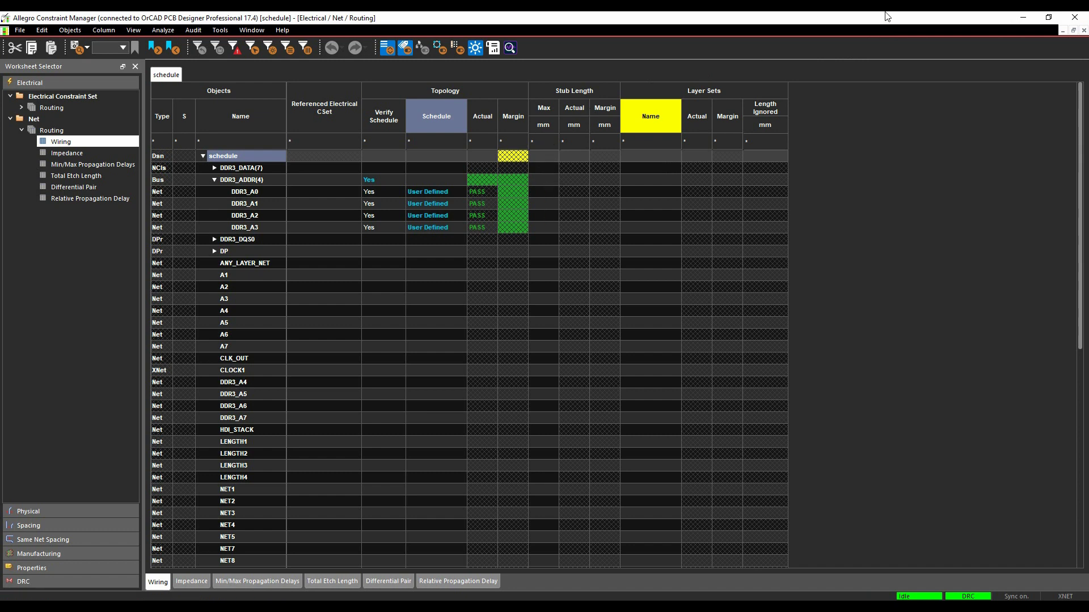
pyautogui.click(1065, 21)
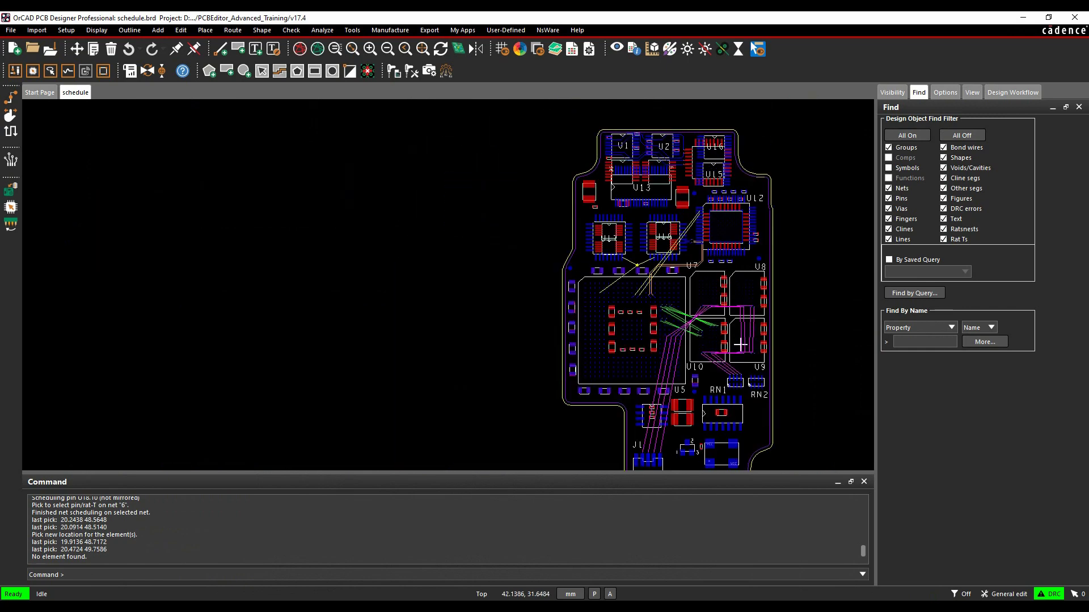
pyautogui.moveTo(740, 344); pyautogui.dragTo(600, 333, button='middle')
pyautogui.scroll(5, 347, 420)
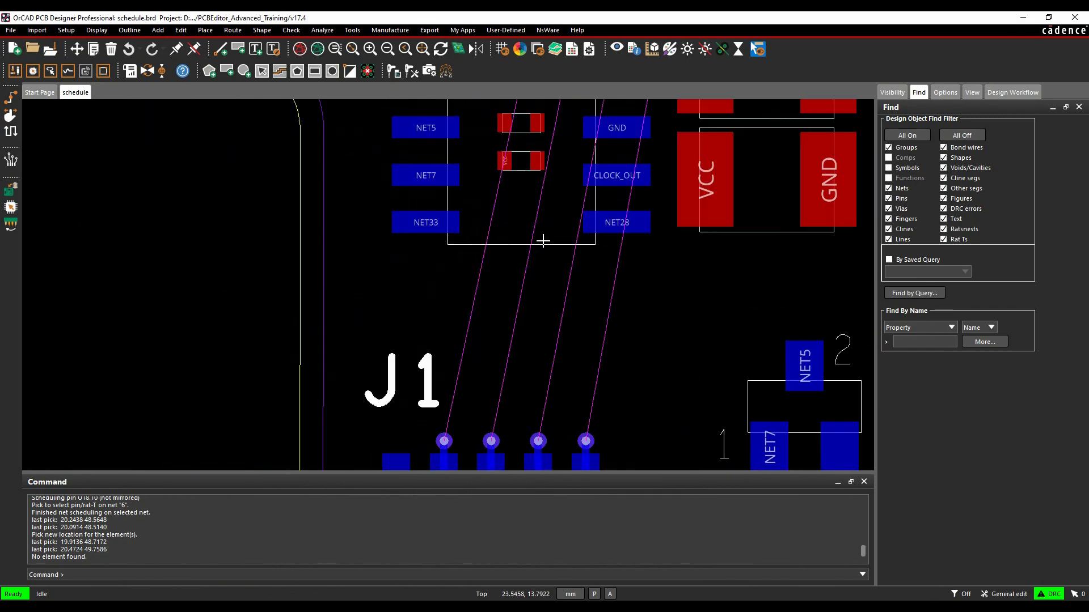
pyautogui.scroll(-3, 516, 151)
pyautogui.scroll(-2, 537, 231)
pyautogui.scroll(2, 562, 120)
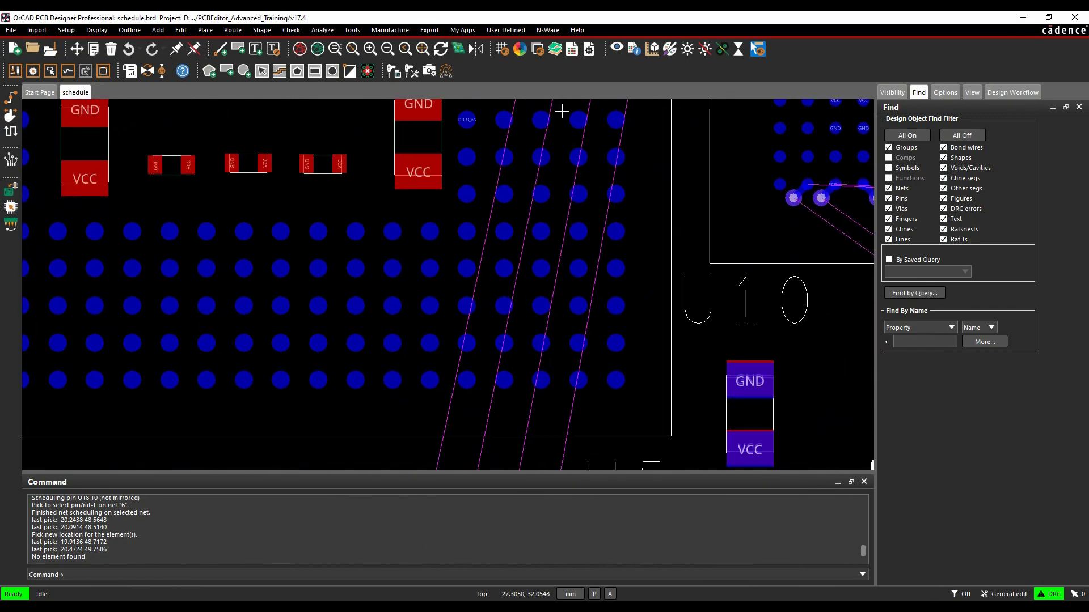
pyautogui.scroll(-1, 561, 316)
pyautogui.scroll(2, 561, 303)
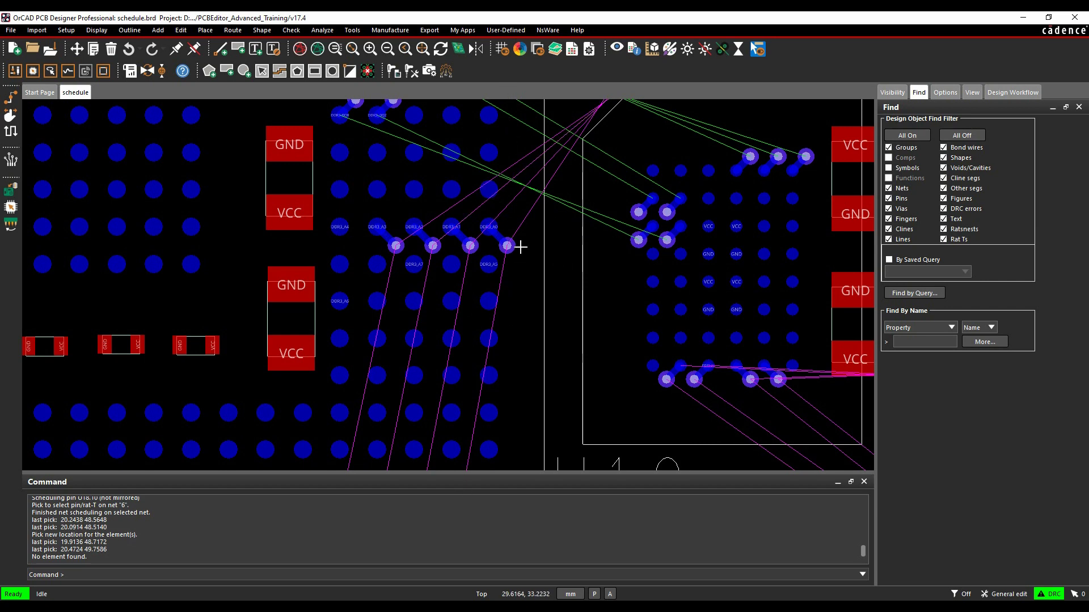
# Set the DDR3_ADDR bus's Stub Length Max to 0.5 in the Wiring worksheet.
pyautogui.click(576, 51)
pyautogui.click(550, 182)
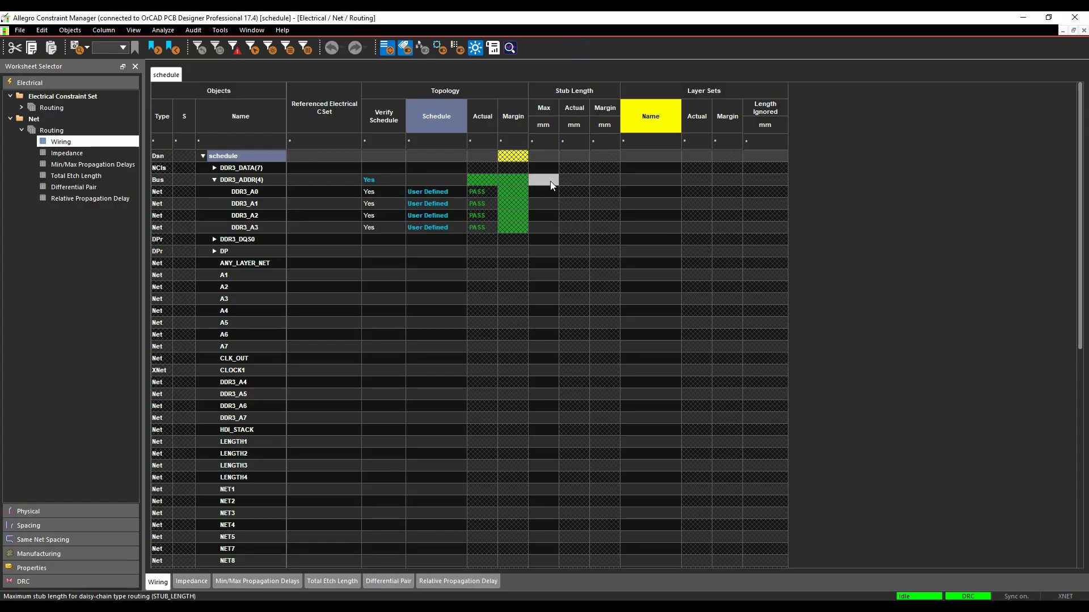
pyautogui.click(550, 182)
pyautogui.write('1')
pyautogui.press('Return')
# Scroll down to net 6 and start editing its Stub Length Max cell.
pyautogui.scroll(-7, 669, 375)
pyautogui.scroll(-3, 670, 391)
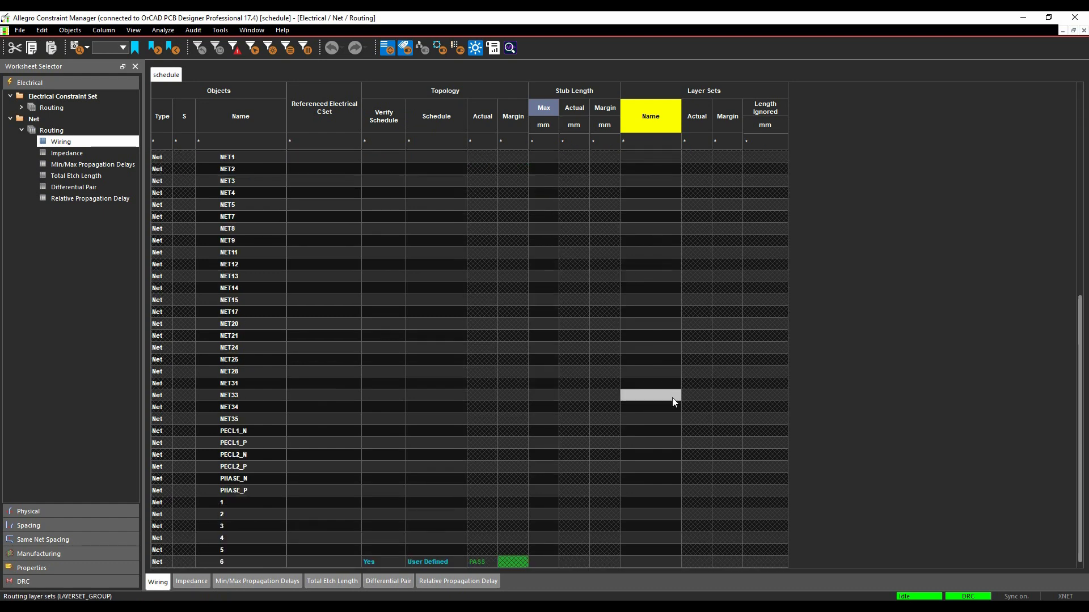
pyautogui.click(553, 562)
pyautogui.click(554, 562)
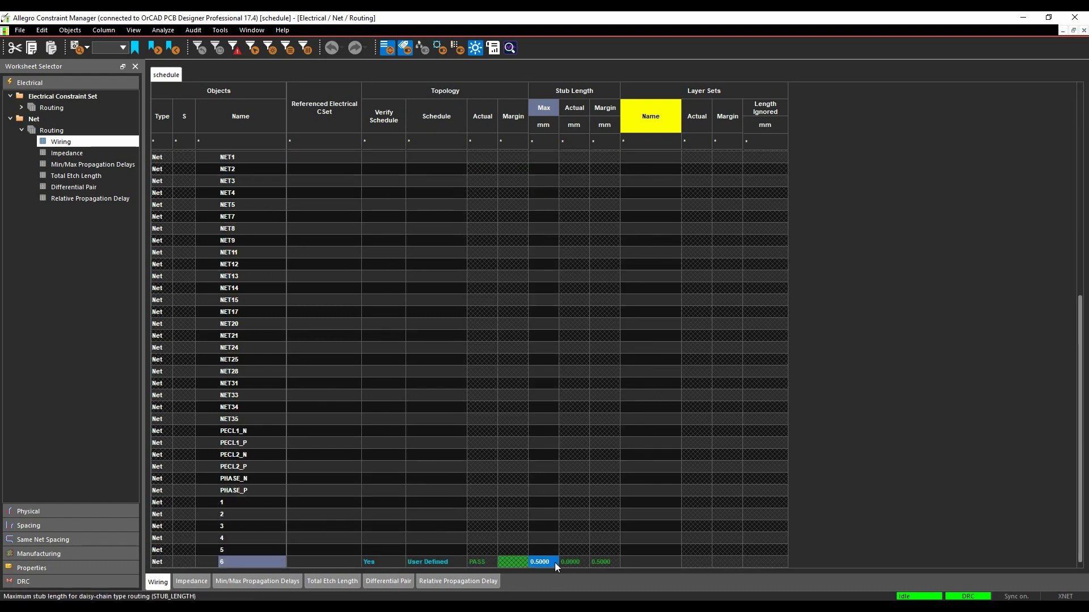
# Route a net 6 trace from the T-point down to the BGA pin 6.
pyautogui.click(1023, 19)
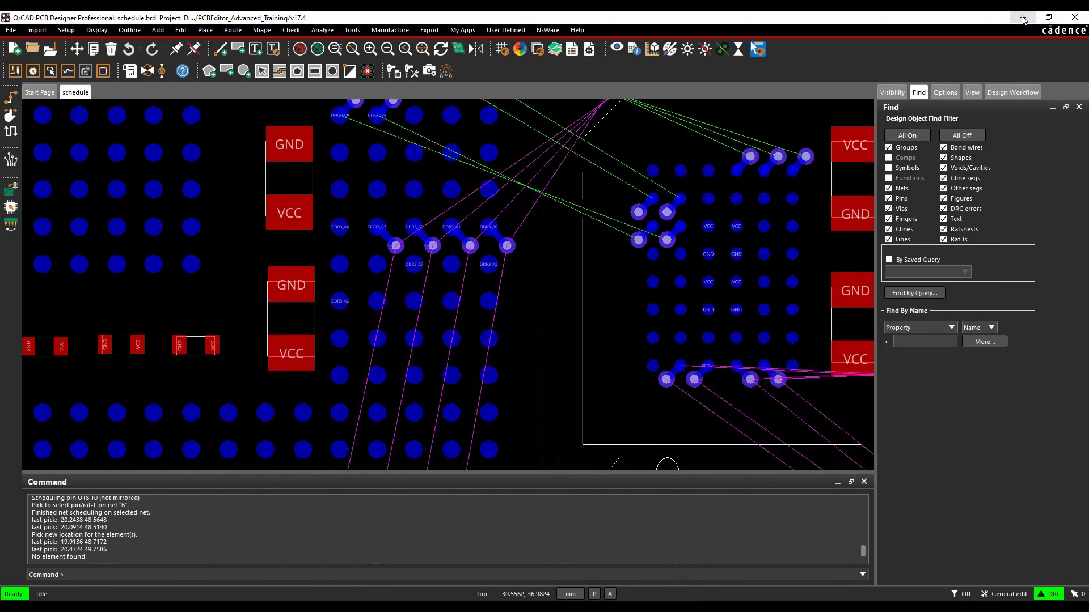
pyautogui.press('F2')
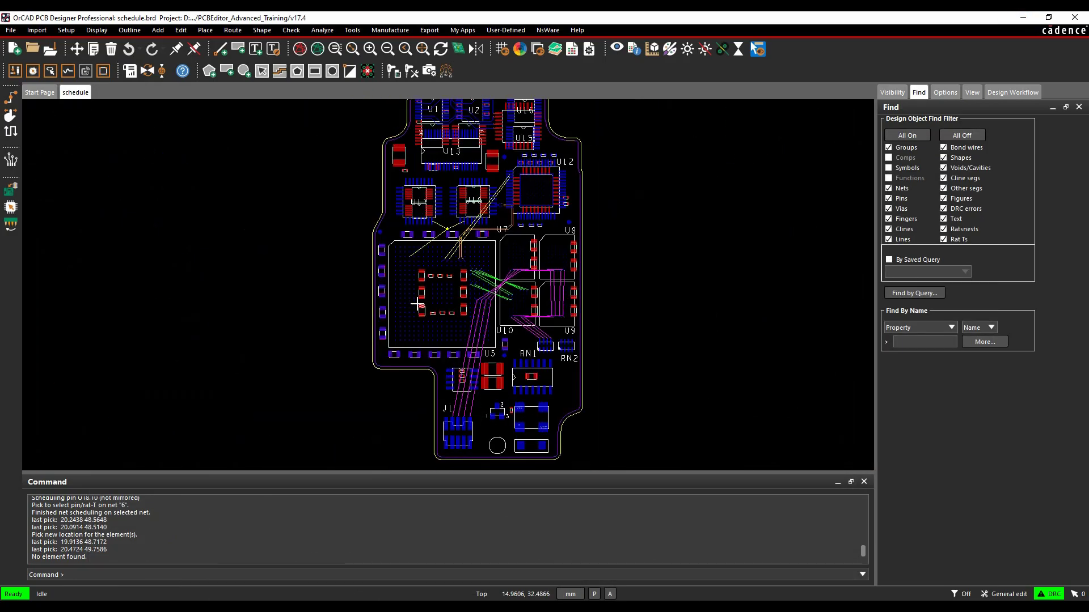
pyautogui.scroll(6, 432, 246)
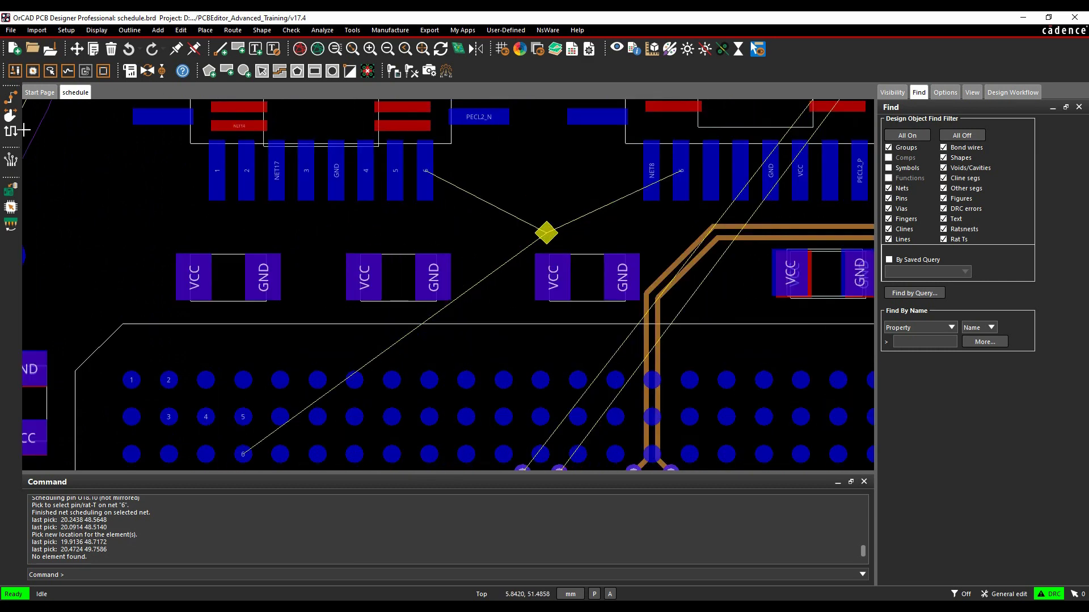
pyautogui.click(10, 101)
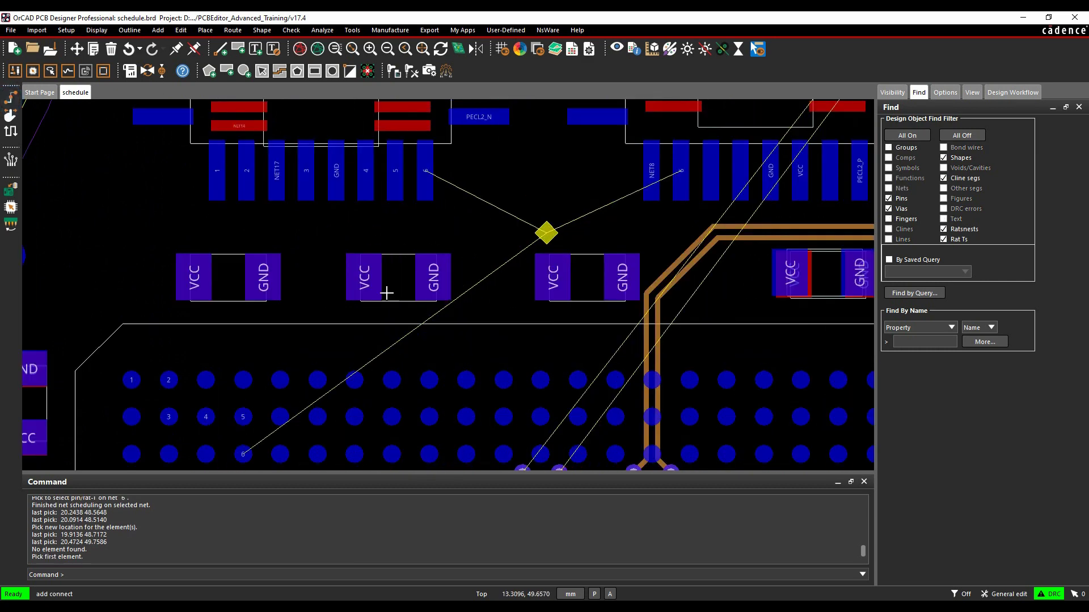
pyautogui.click(545, 233)
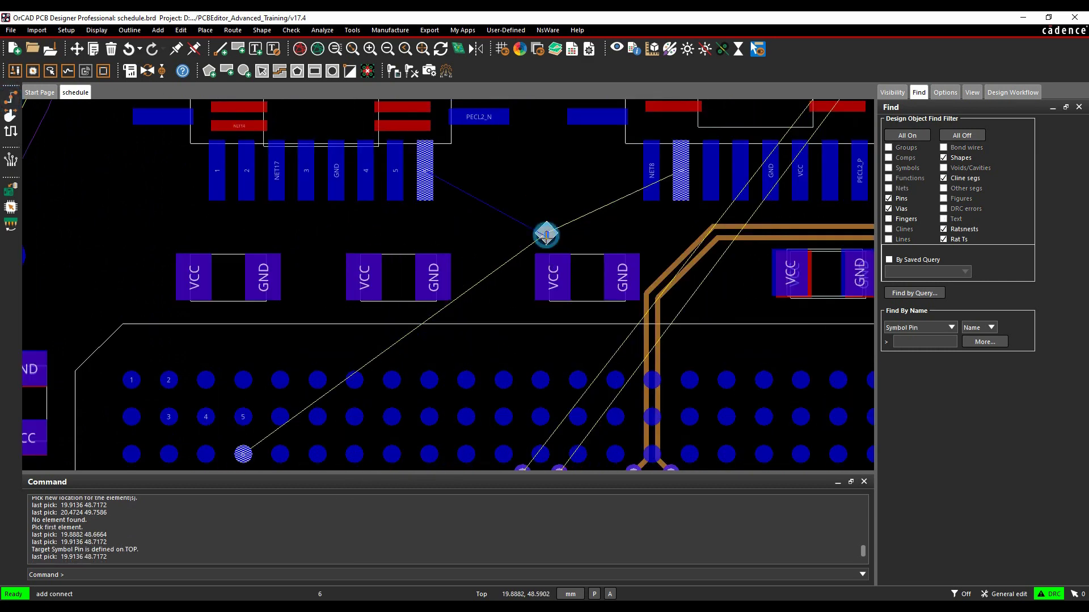
pyautogui.click(487, 261)
pyautogui.click(474, 438)
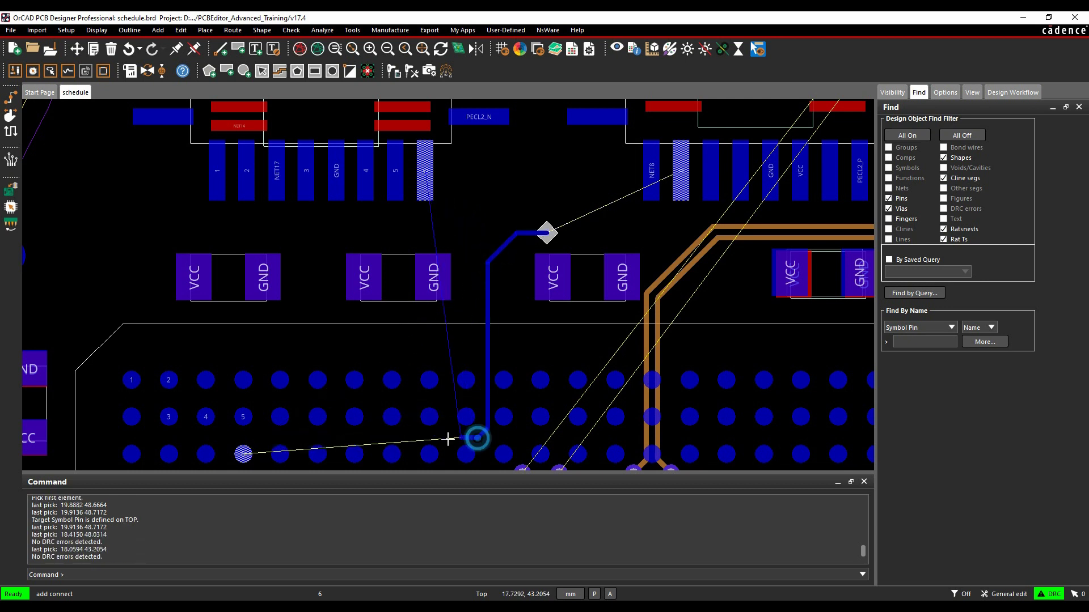
pyautogui.click(243, 453)
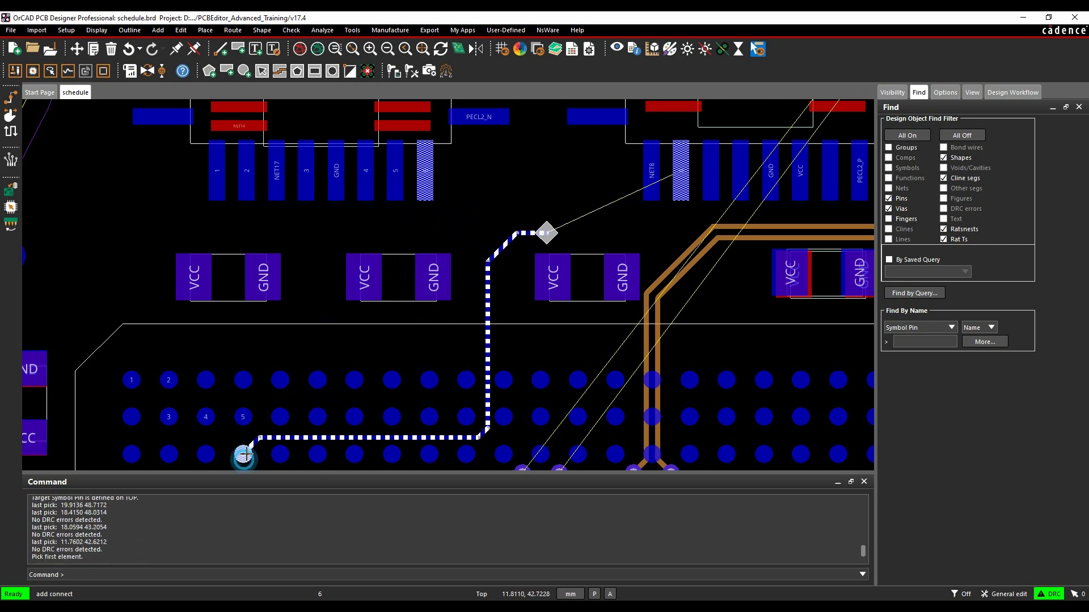
# Route a second trace from the T-point to the right-hand pin 6.
pyautogui.click(559, 234)
pyautogui.click(680, 217)
pyautogui.click(681, 176)
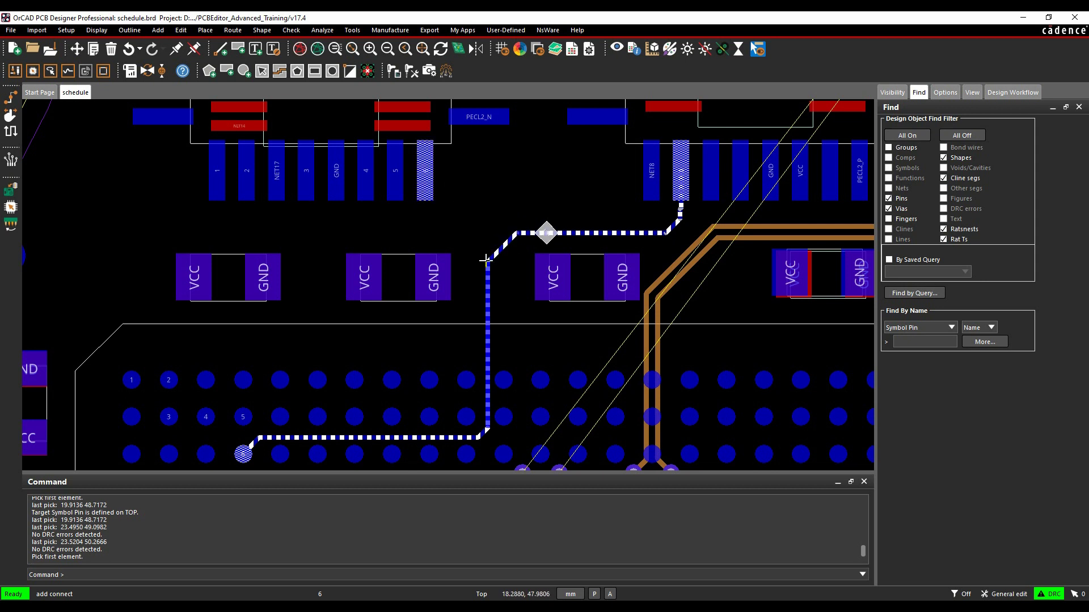
# Route a branch from the trace corner to the left pin 6 and end routing.
pyautogui.click(516, 228)
pyautogui.click(516, 229)
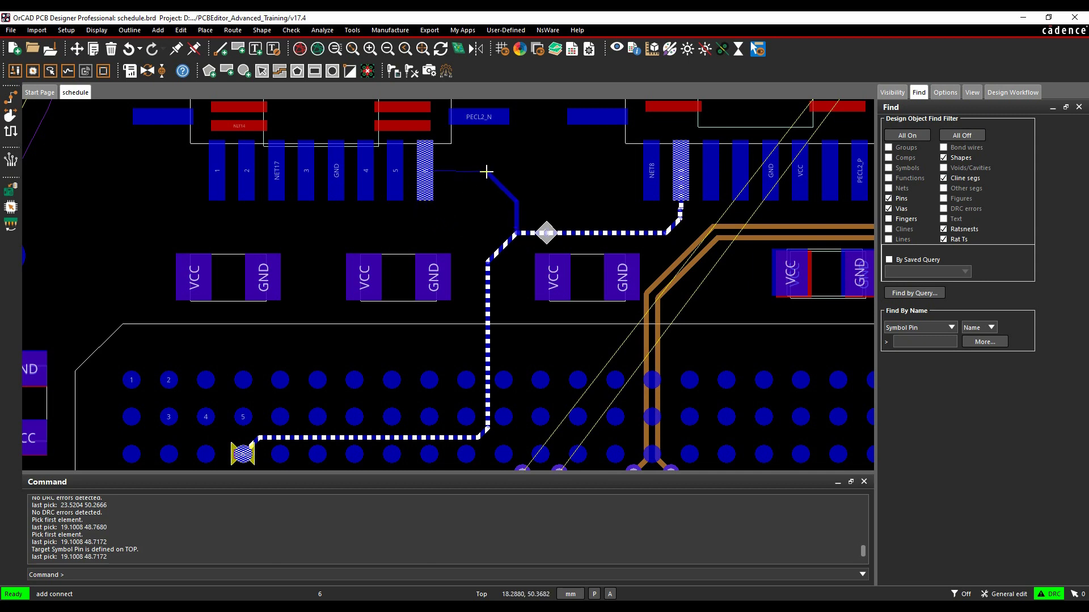
pyautogui.click(486, 170)
pyautogui.click(426, 170)
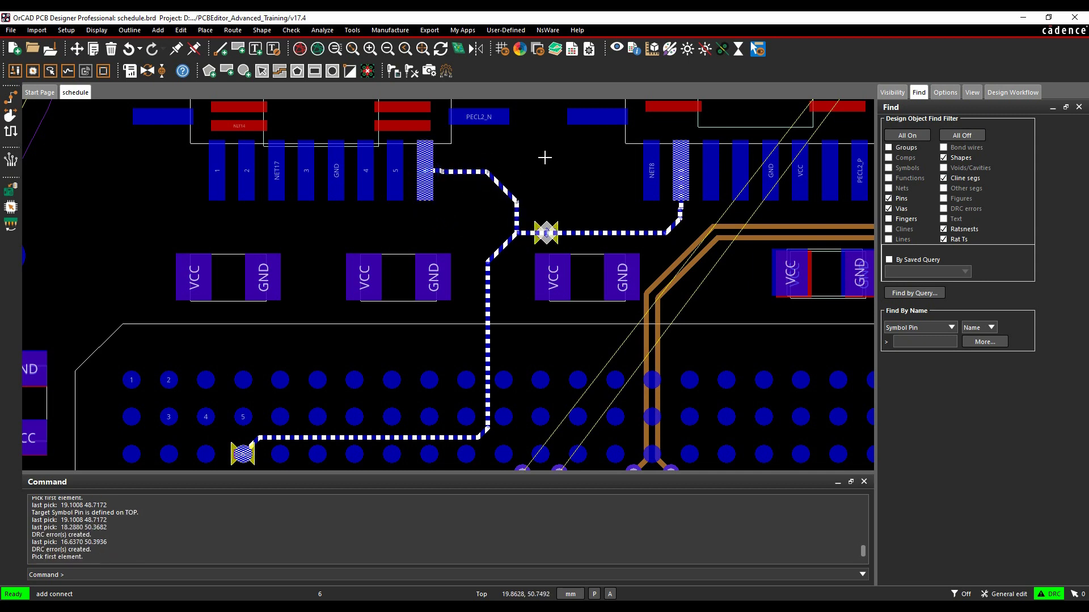
pyautogui.rightClick(548, 163)
pyautogui.click(550, 165)
# Read the Net Schedule Topology DRC error and select the trace to the left pin 6.
pyautogui.scroll(3, 544, 233)
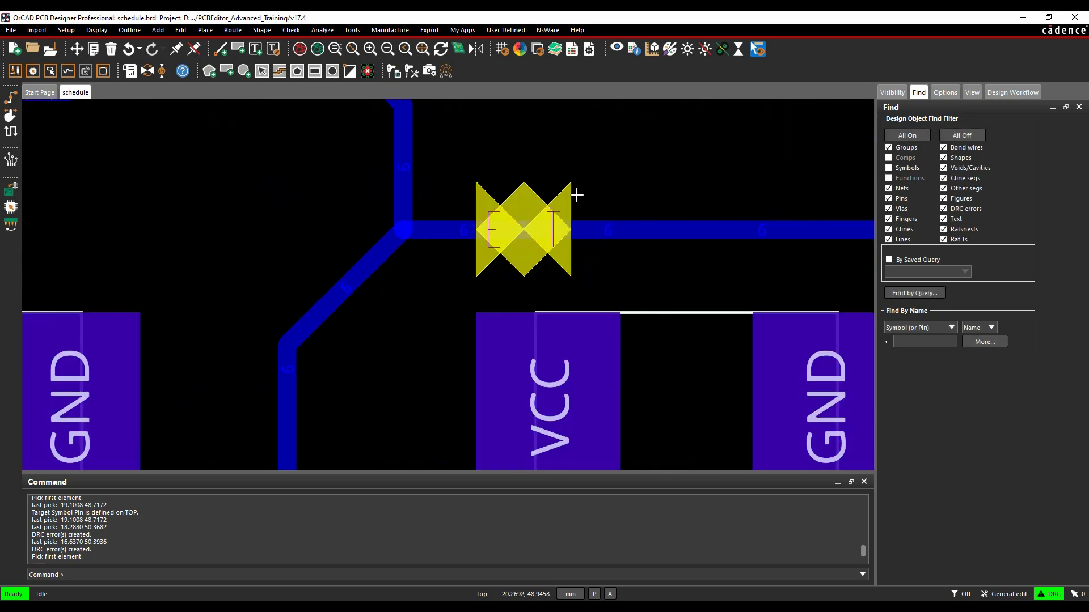
pyautogui.moveTo(569, 198)
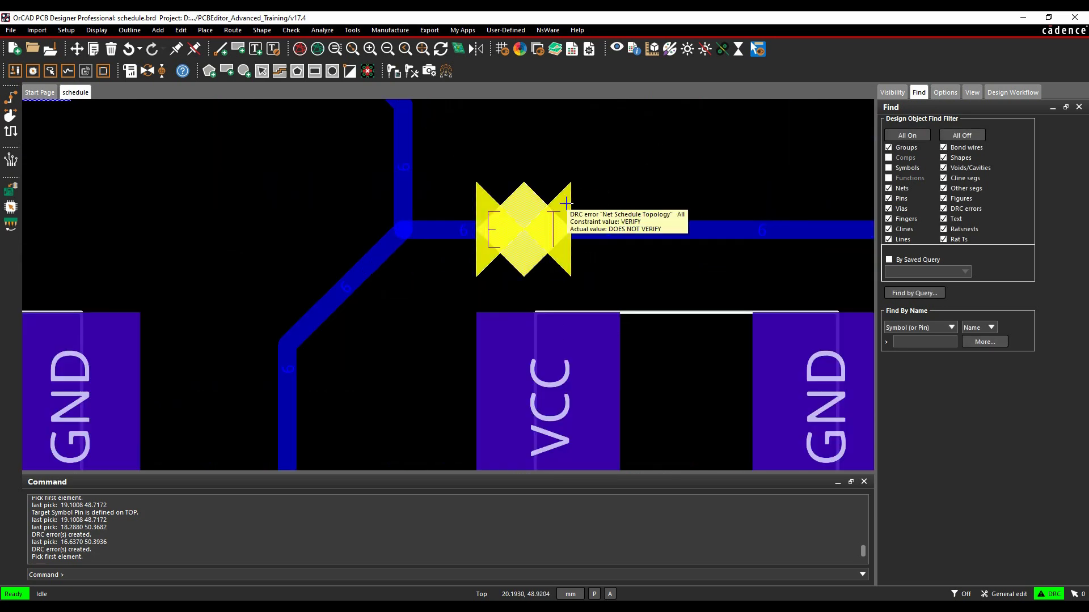
pyautogui.scroll(-3, 566, 201)
pyautogui.scroll(2, 538, 198)
pyautogui.moveTo(494, 215); pyautogui.dragTo(397, 374, button='middle')
pyautogui.scroll(-2, 394, 376)
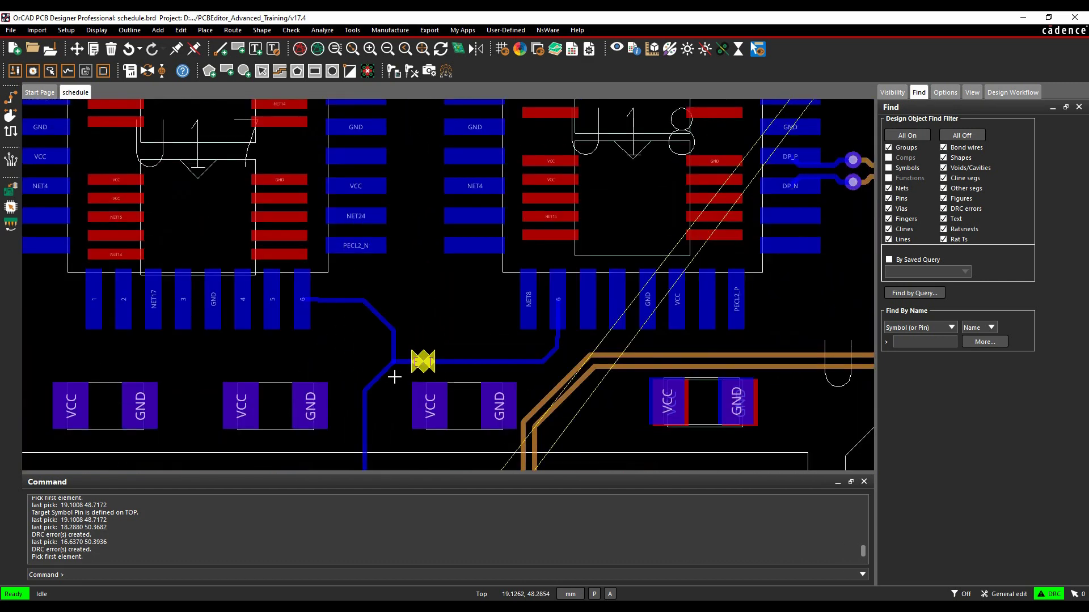
pyautogui.click(393, 347)
# Delete the faulty left pin 6 trace and reroute it directly from the T-point.
pyautogui.rightClick(394, 348)
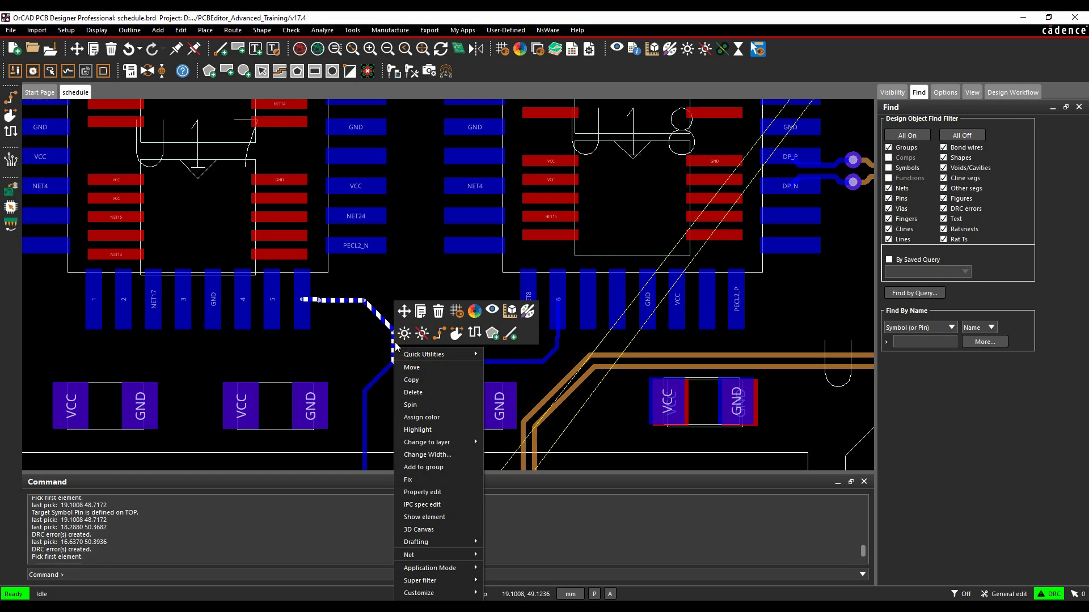
pyautogui.click(418, 392)
pyautogui.press('F3')
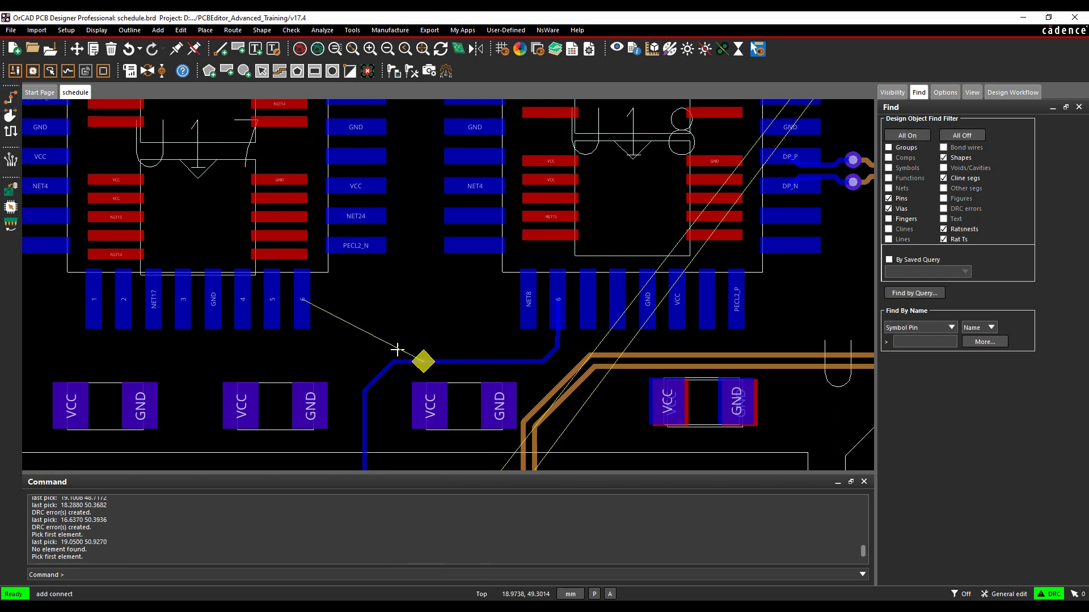
pyautogui.click(387, 341)
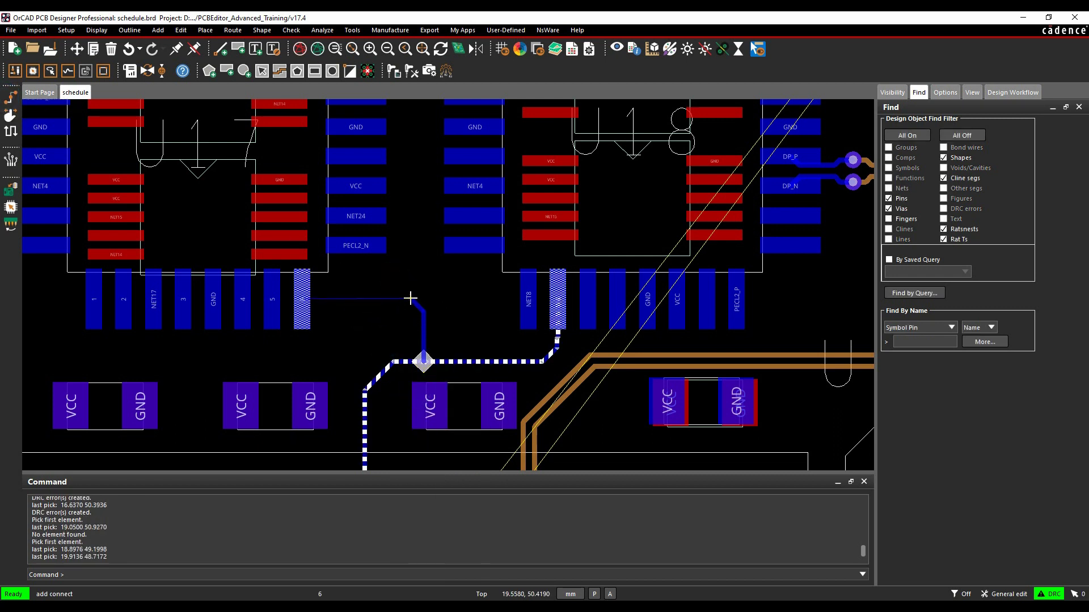
pyautogui.click(410, 300)
pyautogui.click(302, 300)
pyautogui.rightClick(450, 278)
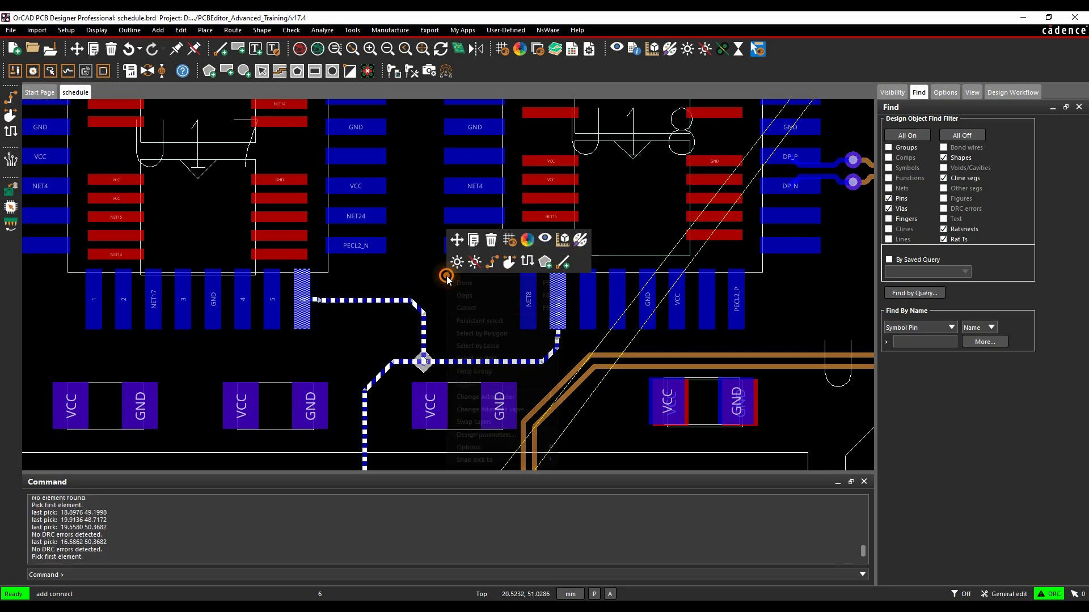
pyautogui.click(457, 348)
# Bring Constraint Manager back to check net 6's schedule PASS.
pyautogui.scroll(-2, 457, 349)
pyautogui.moveTo(527, 397); pyautogui.dragTo(520, 268, button='middle')
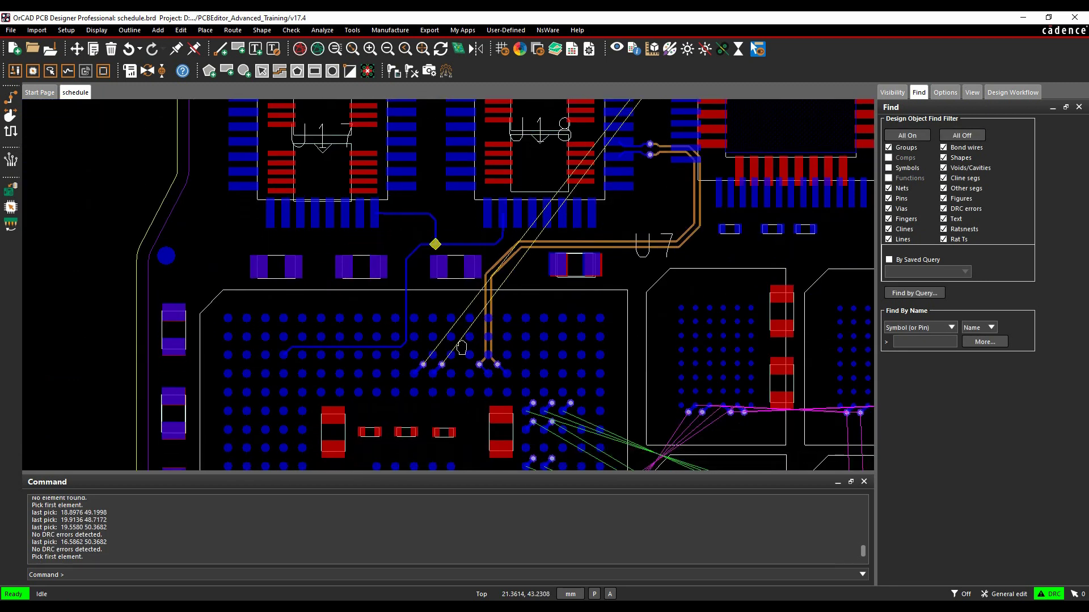
pyautogui.moveTo(497, 576)
pyautogui.click(501, 555)
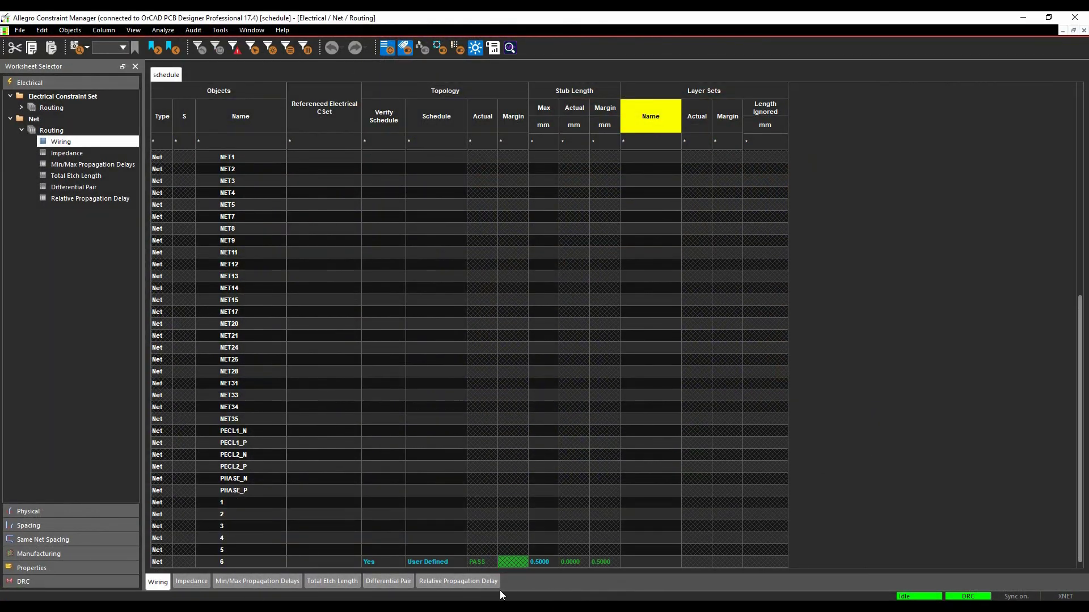